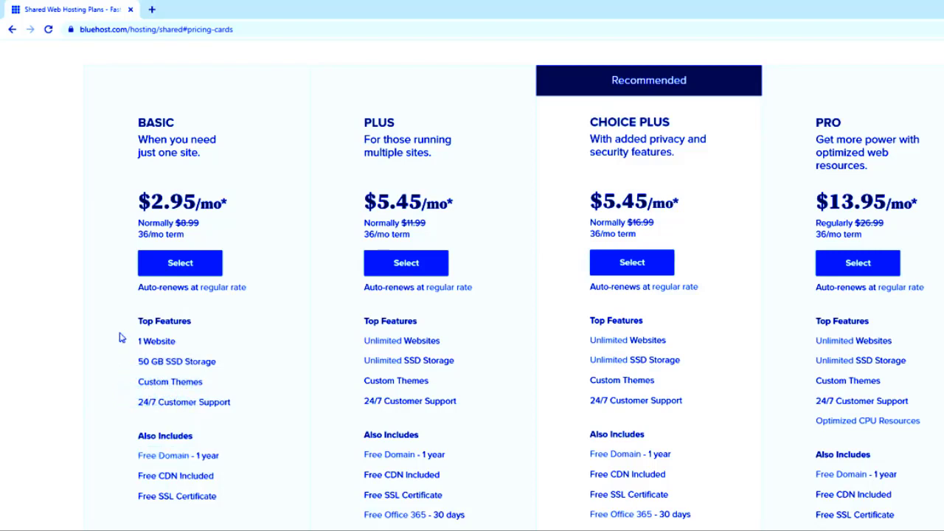
Compare the shared hosting plans, select the 36-month Plus plan and continue with the existing domain lancerecommends.com.
scroll(122, 337, down, 1)
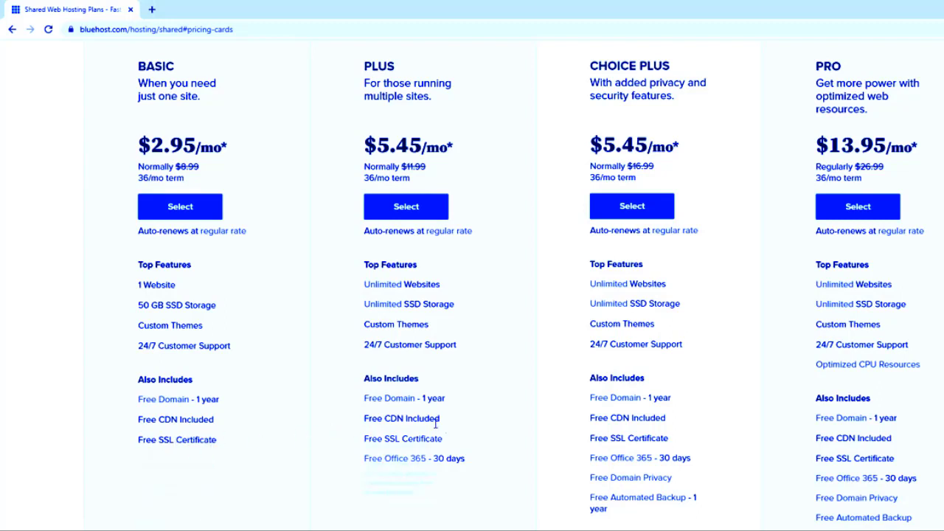
mouse_move(441, 437)
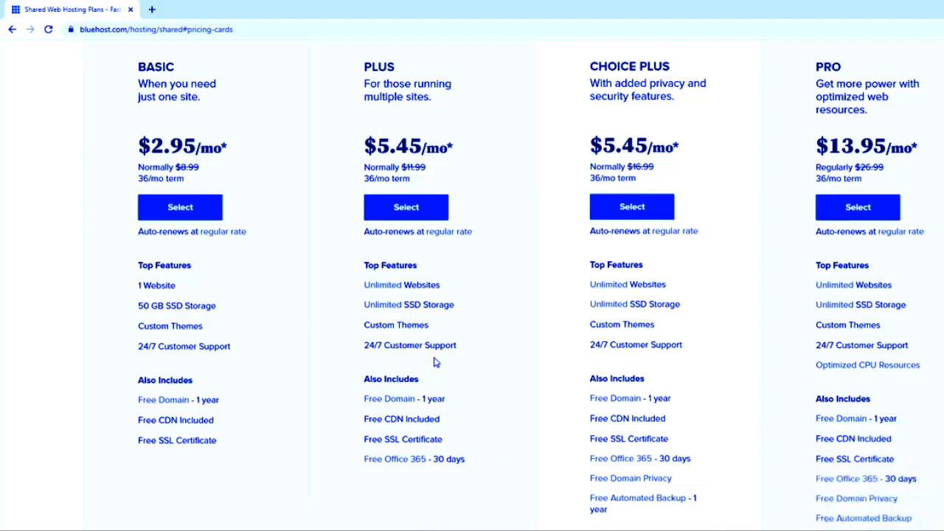
scroll(436, 362, up, 1)
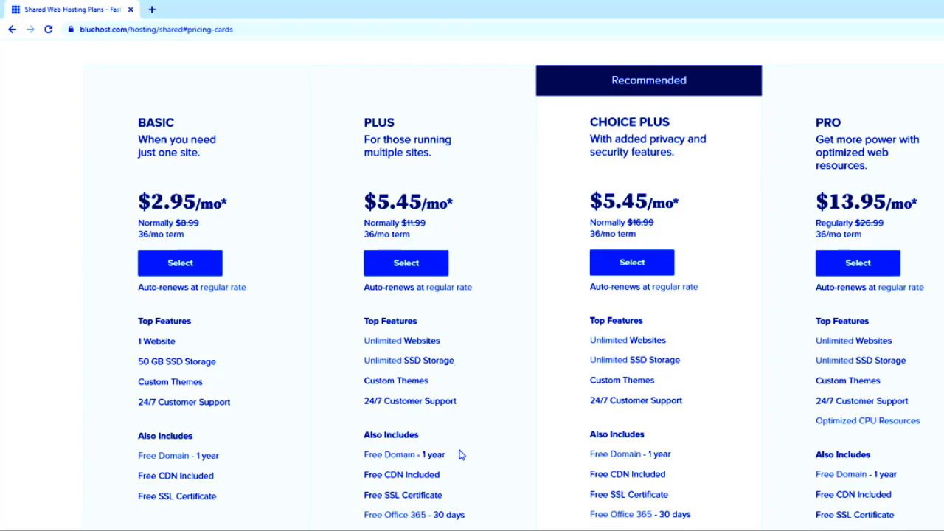
scroll(461, 449, up, 4)
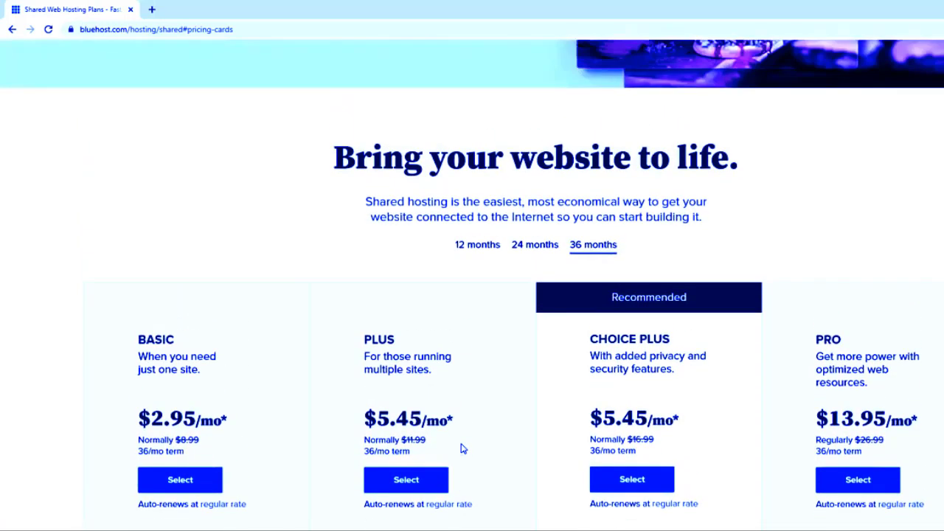
scroll(461, 445, down, 3)
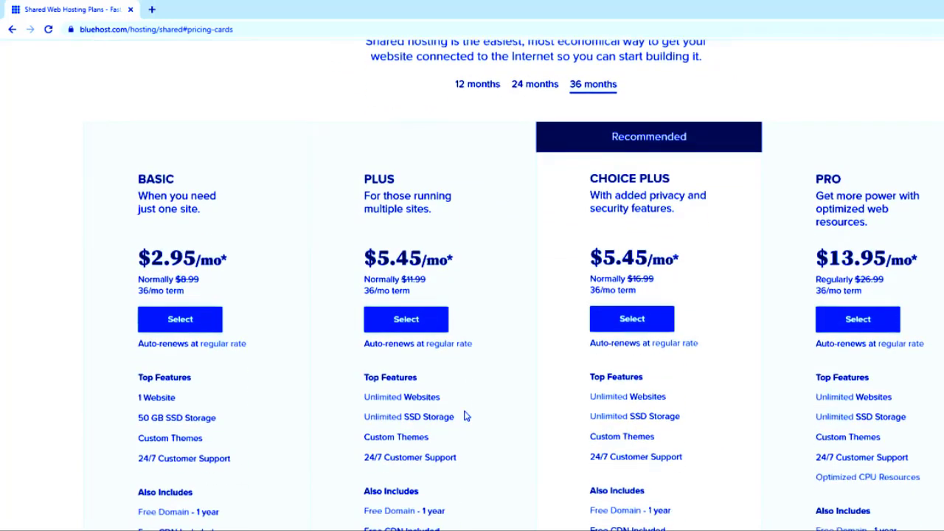
click(420, 332)
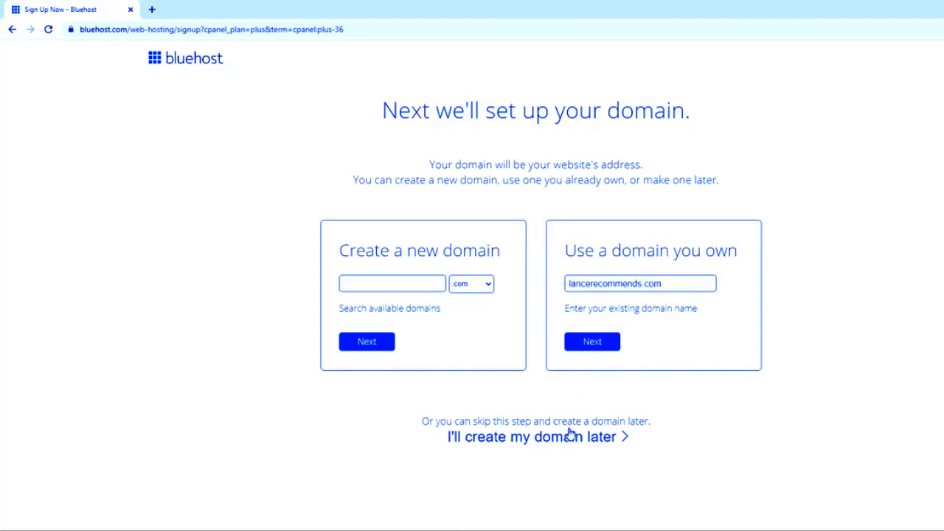
click(585, 342)
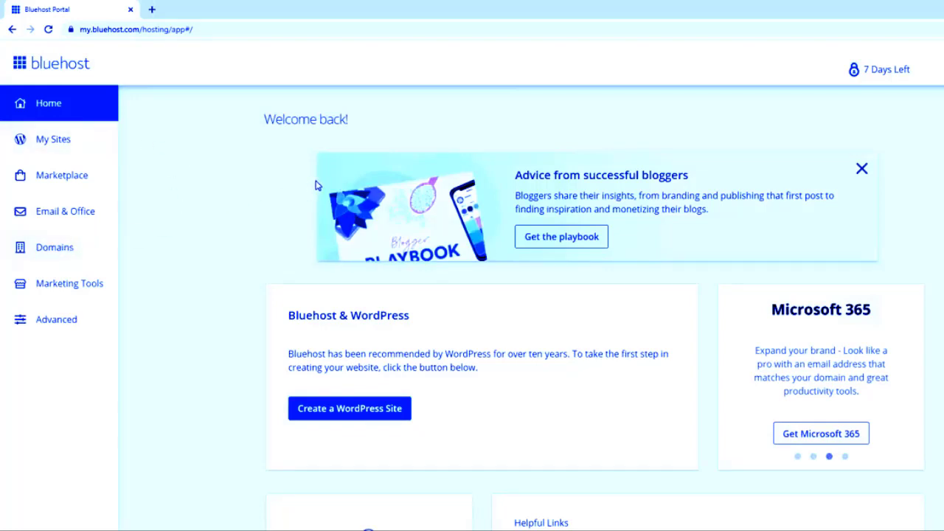
Start creating a WordPress site with the name "Fresh Designs" and the tagline "Keep it fresh".
click(360, 410)
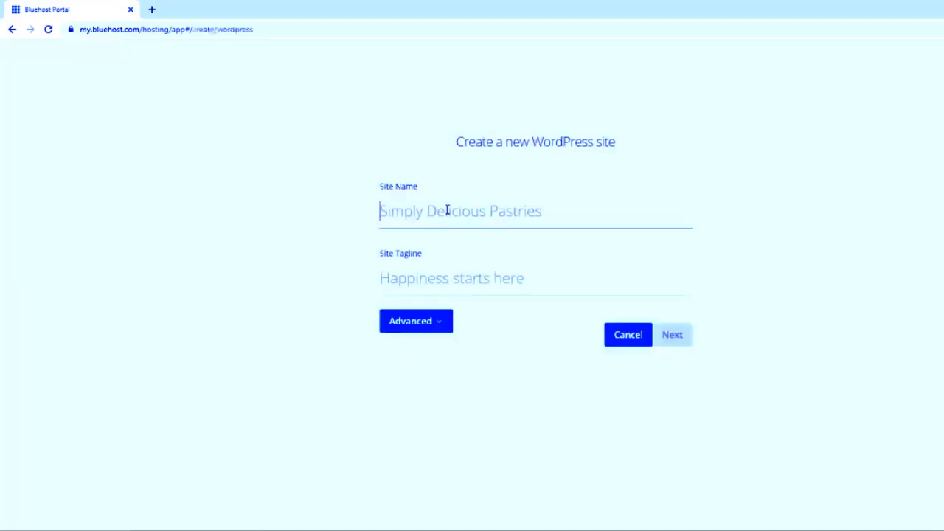
text(Fresh )
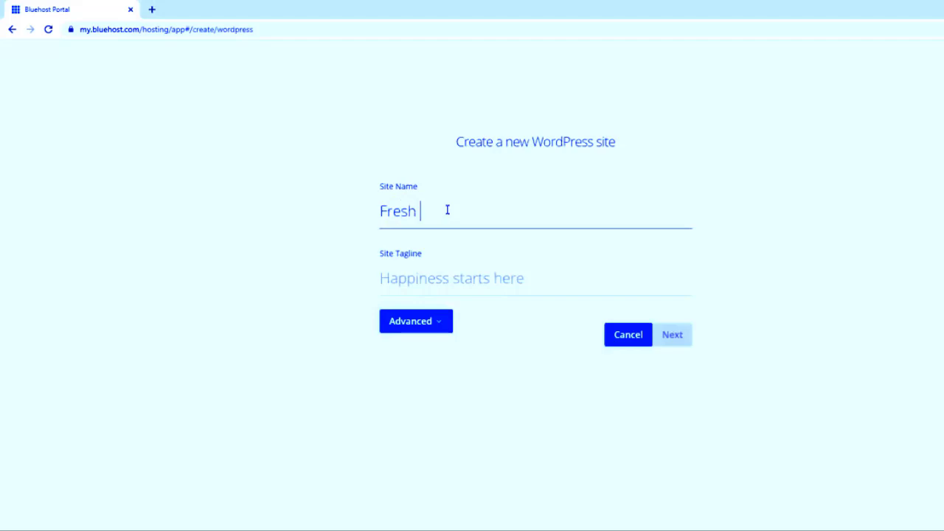
text(Designs)
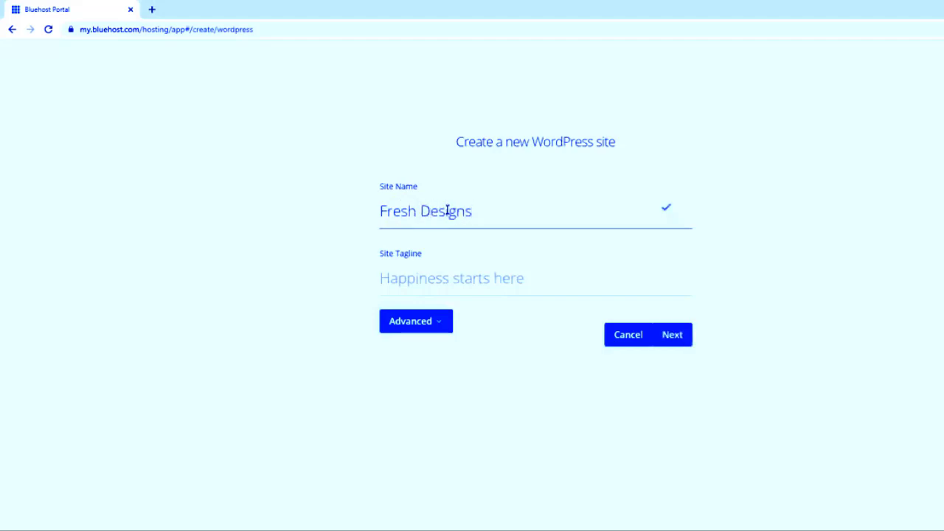
click(436, 280)
text(Keep it )
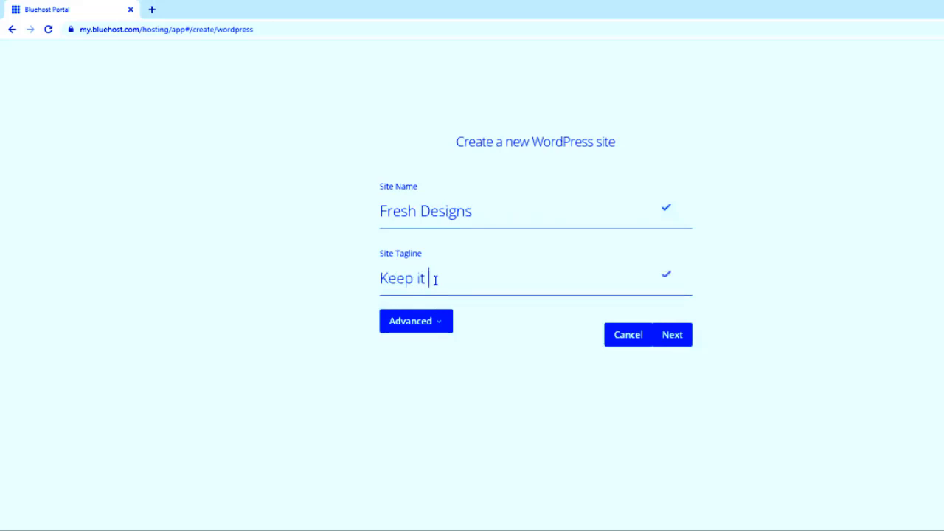
text(fresh)
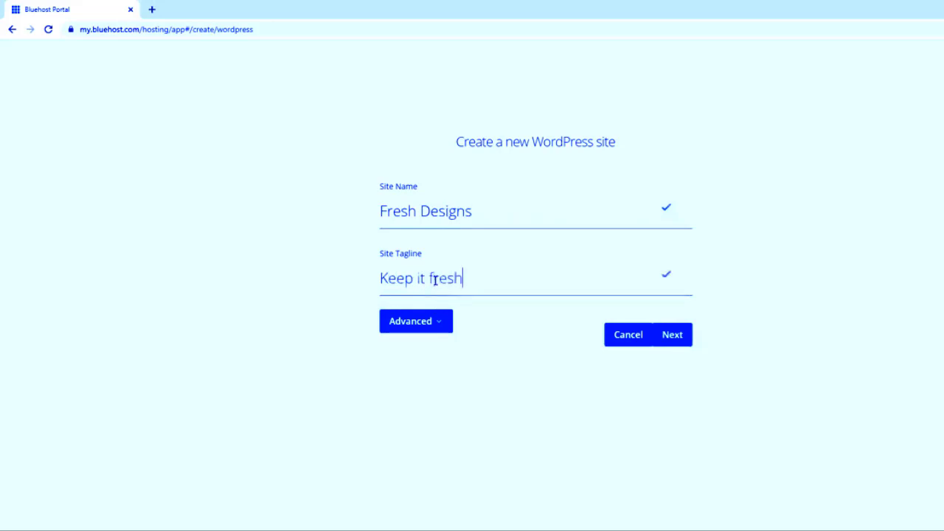
click(672, 338)
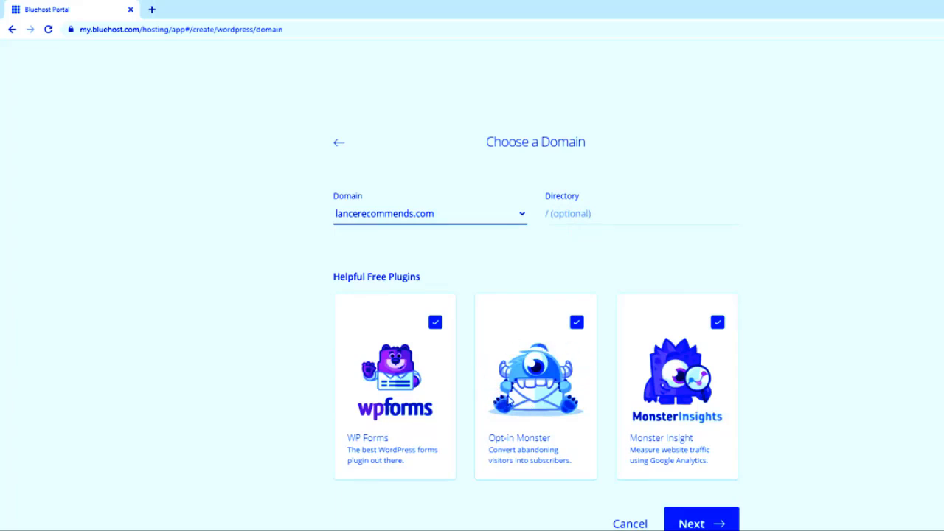
Exclude the Opt-in Monster and Monster Insight plugins and install WordPress on lancerecommends.com.
click(577, 324)
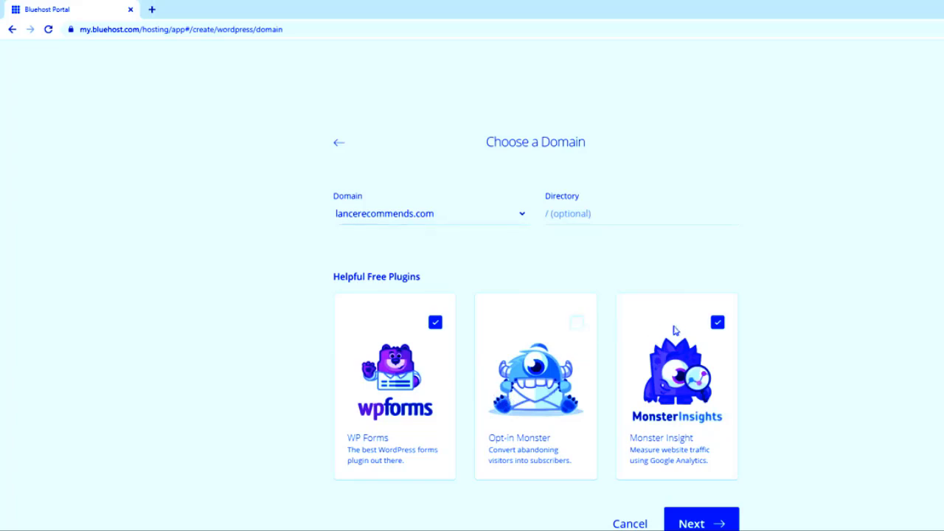
click(718, 324)
click(692, 524)
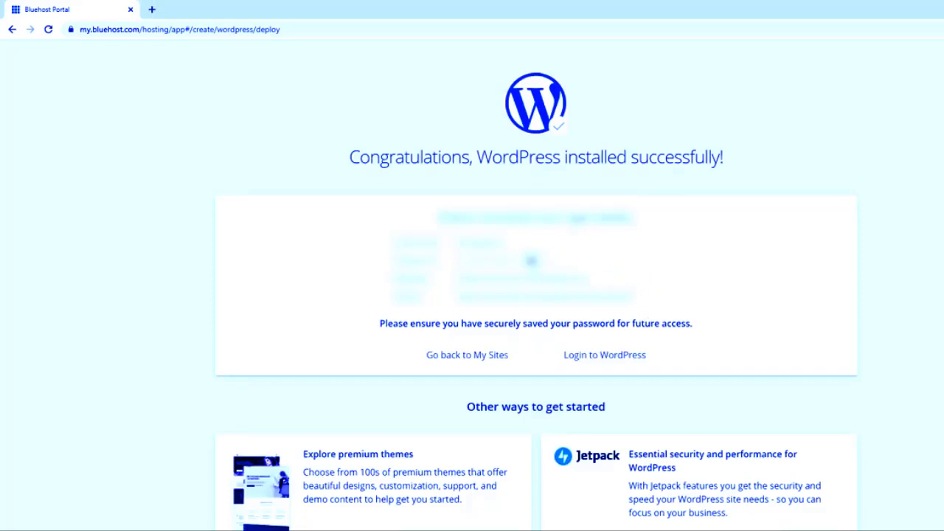
Select the generated WordPress password and log in to the new site's admin area.
click(532, 261)
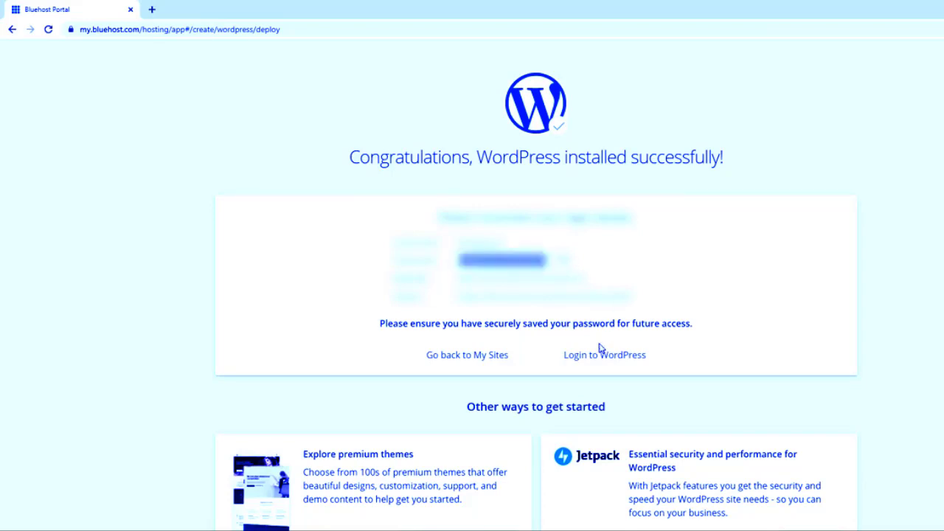
click(598, 357)
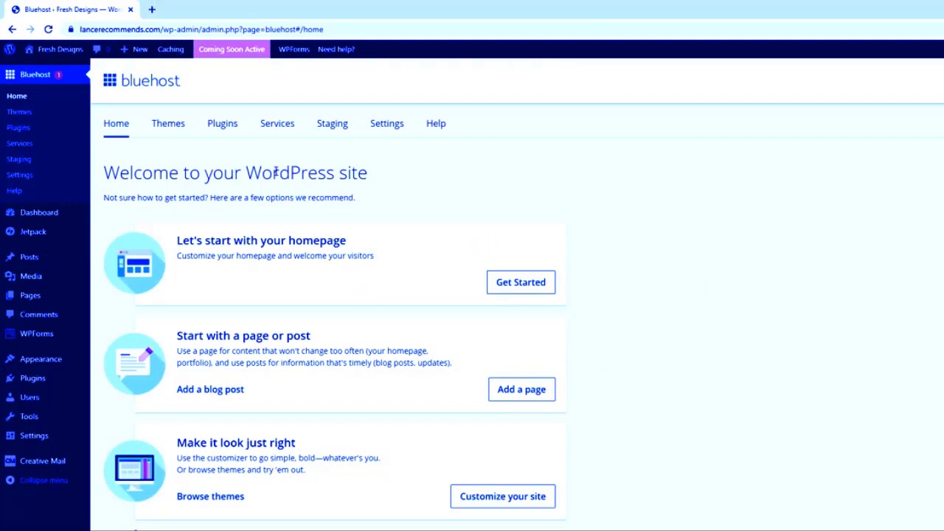
click(152, 9)
text(www.l)
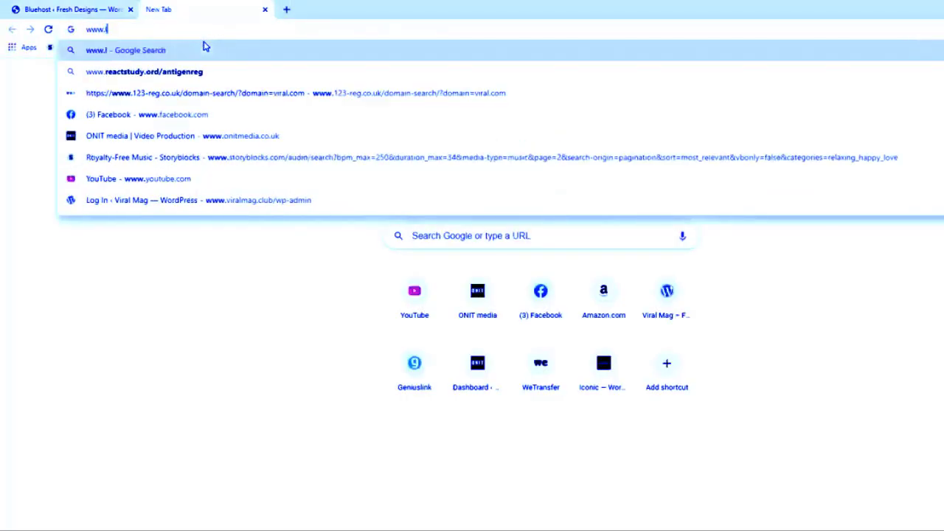
text(ancerecommends.com/wp-admin)
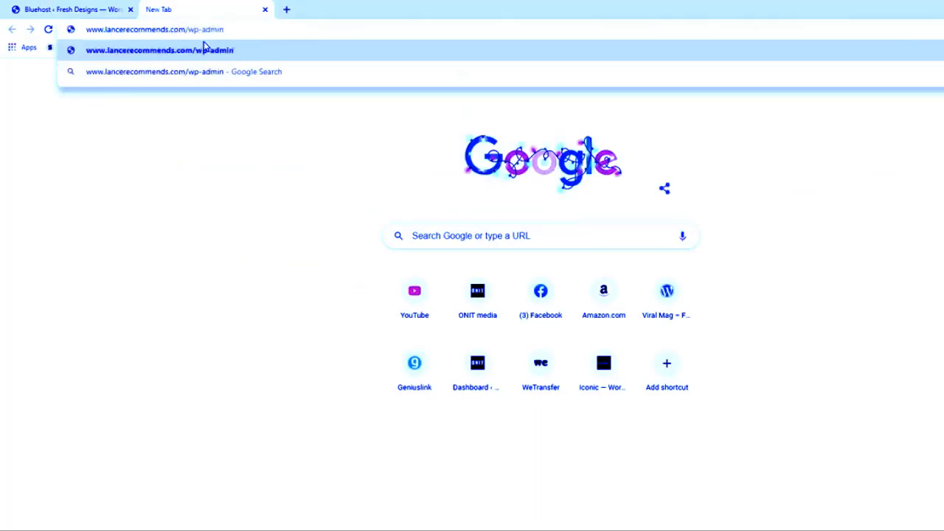
key(Return)
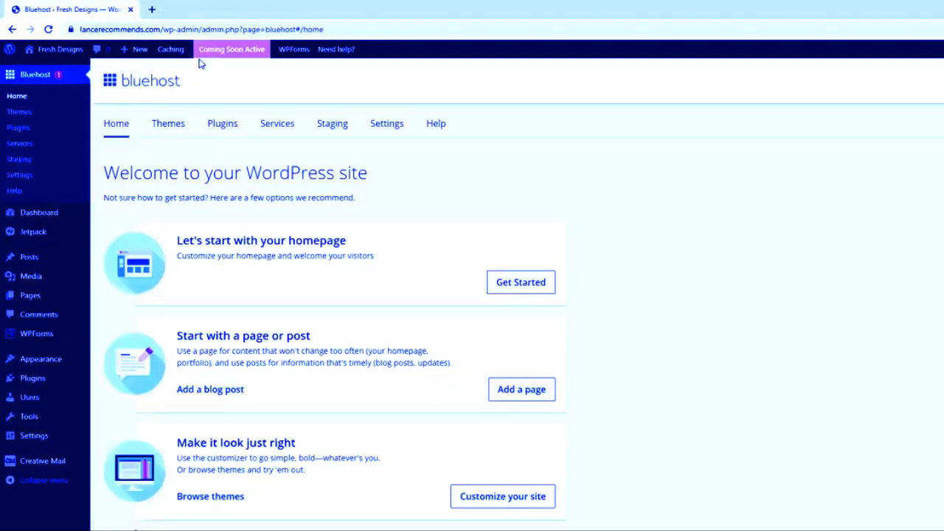
key(ctrl+w)
View the live Fresh Designs front page from header to footer and return to the admin area.
click(49, 53)
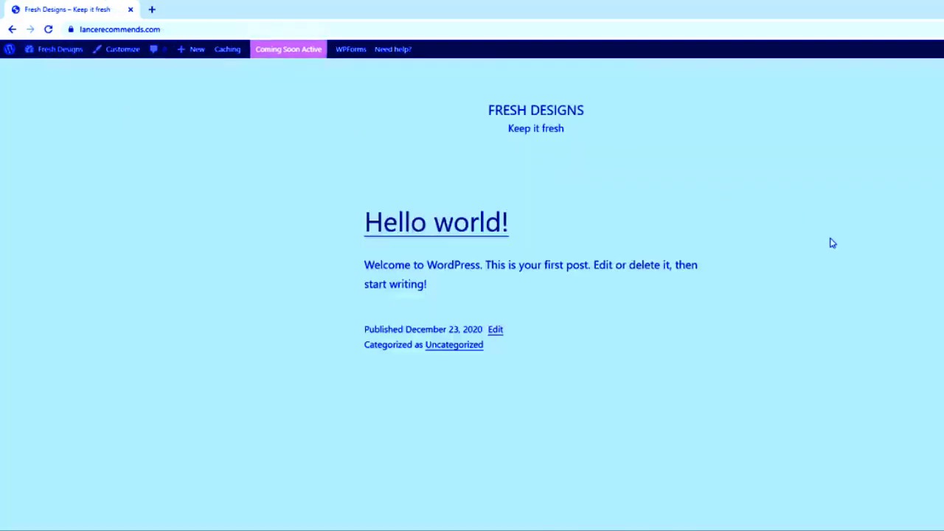
scroll(832, 273, down, 2)
scroll(575, 280, up, 2)
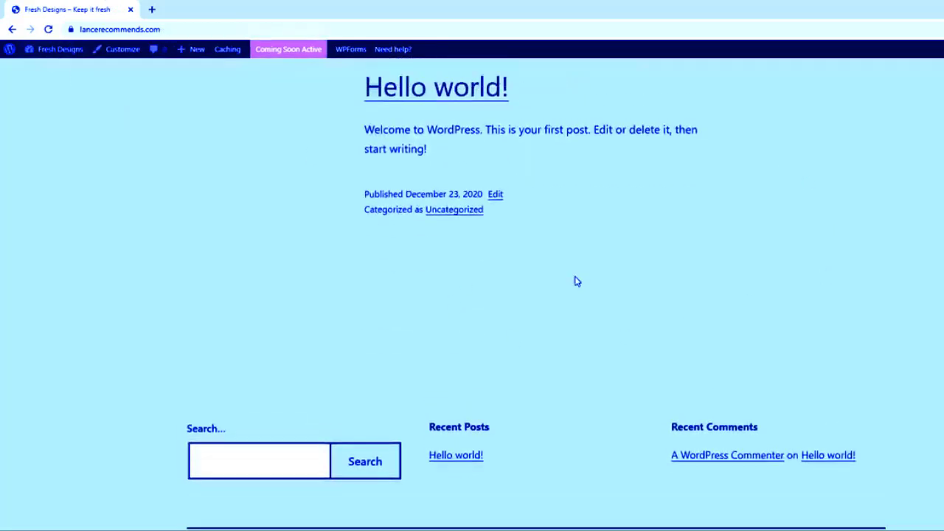
click(12, 29)
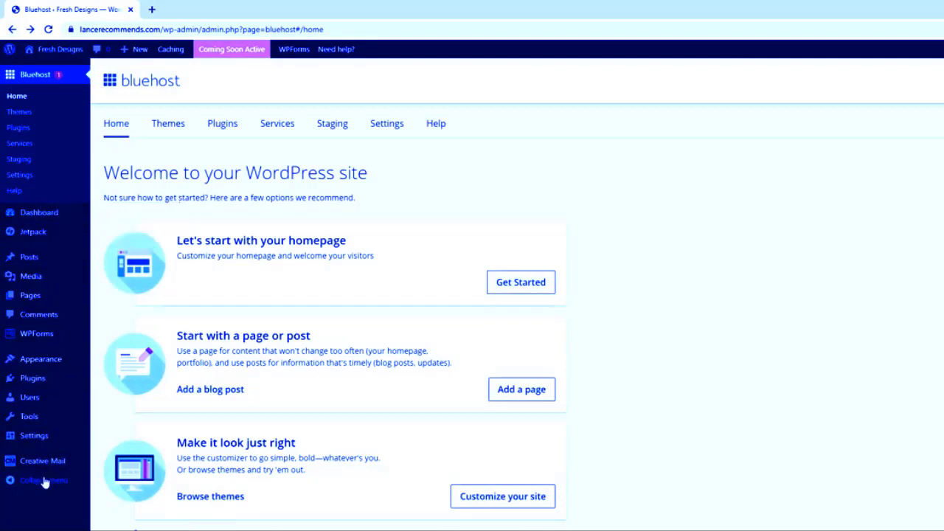
Set the homepage to a static page, using a newly created page named "Home".
mouse_move(41, 221)
click(522, 287)
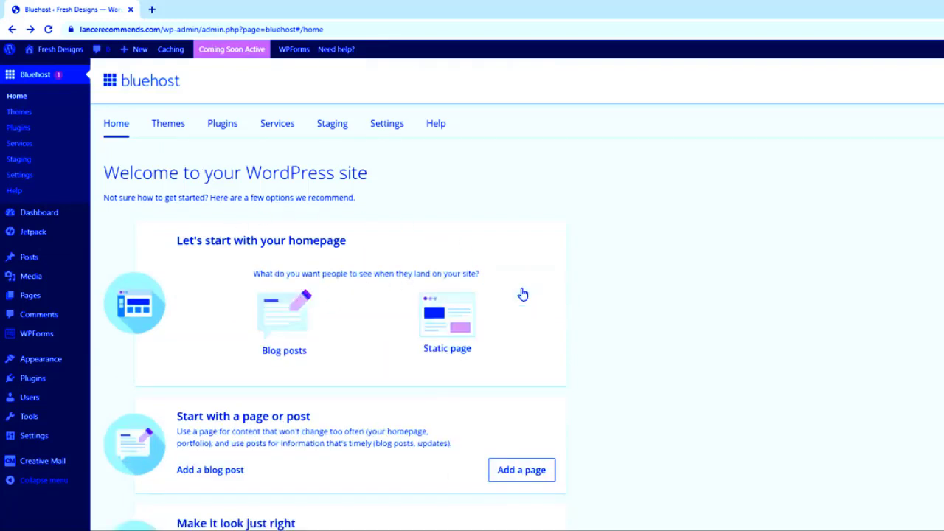
scroll(524, 291, down, 2)
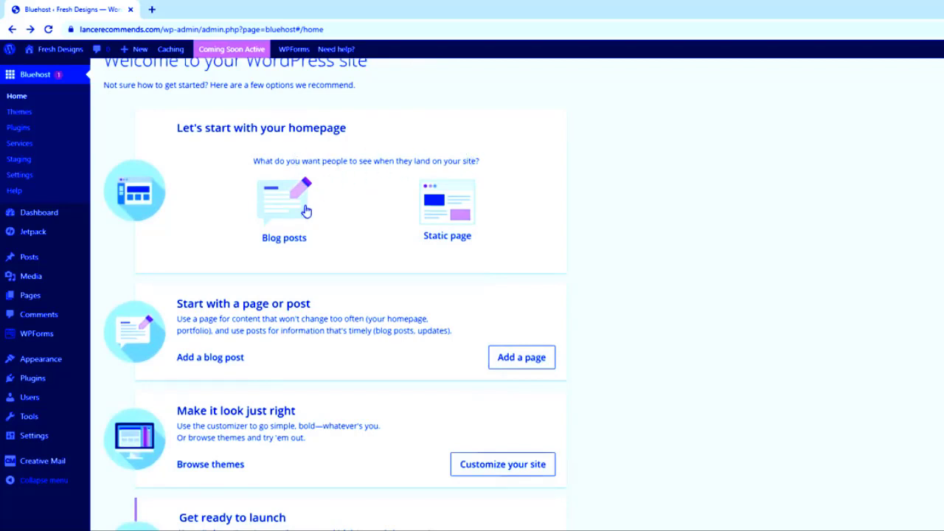
click(455, 203)
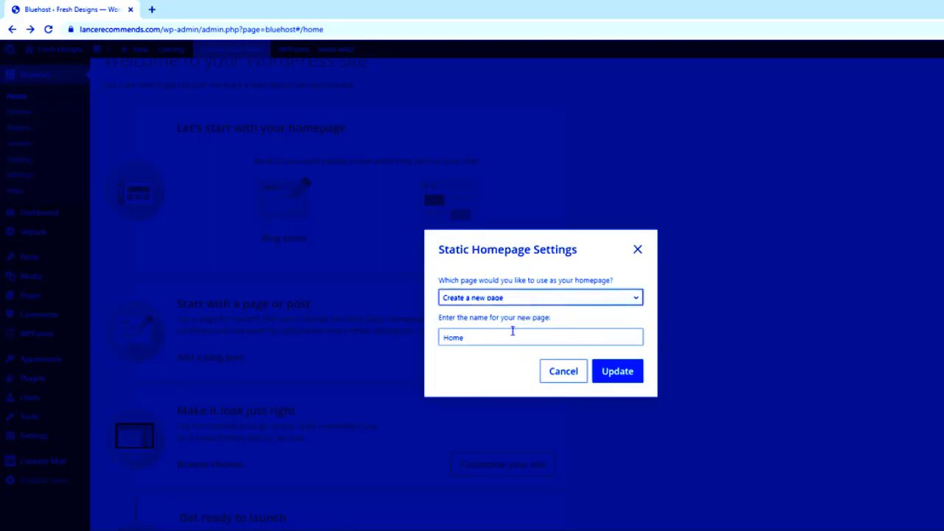
click(613, 378)
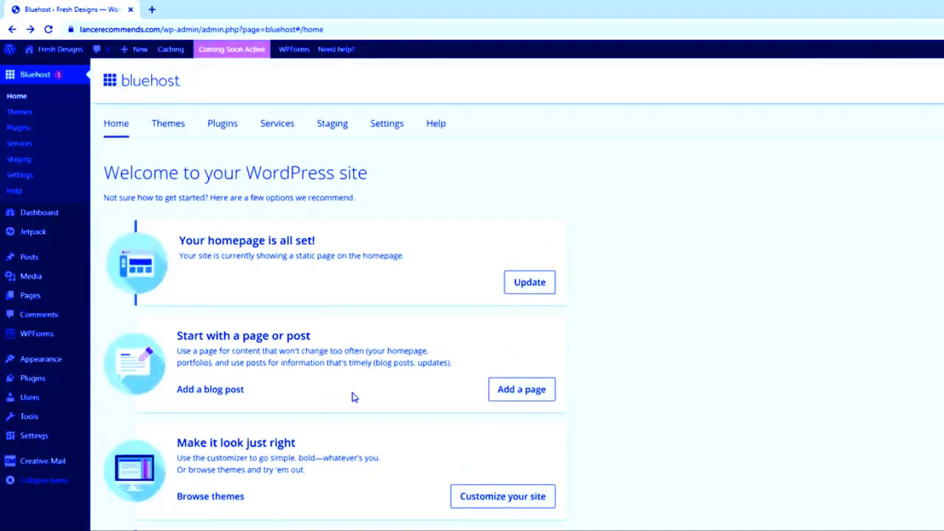
Add a blog post titled "My 1st Post" with the paragraph "hasdbkysg c ygwc qygc".
click(233, 391)
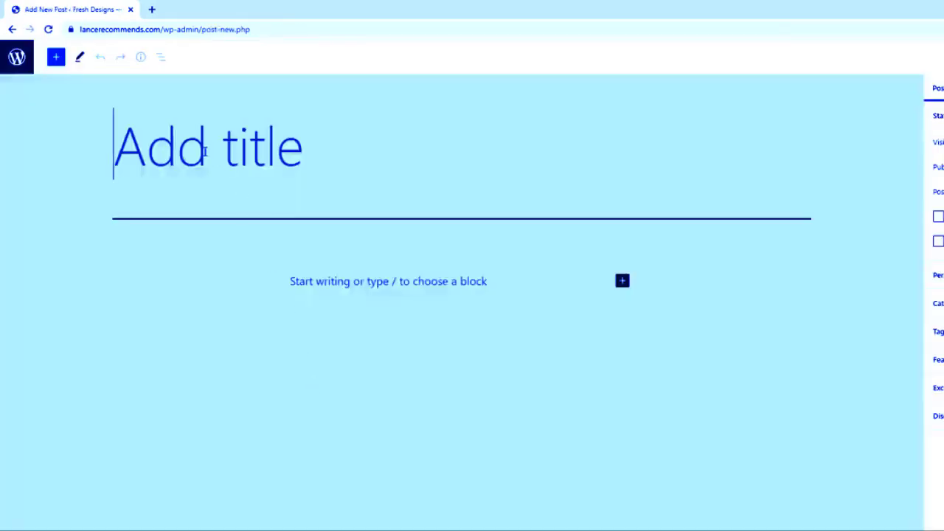
text(My 1st )
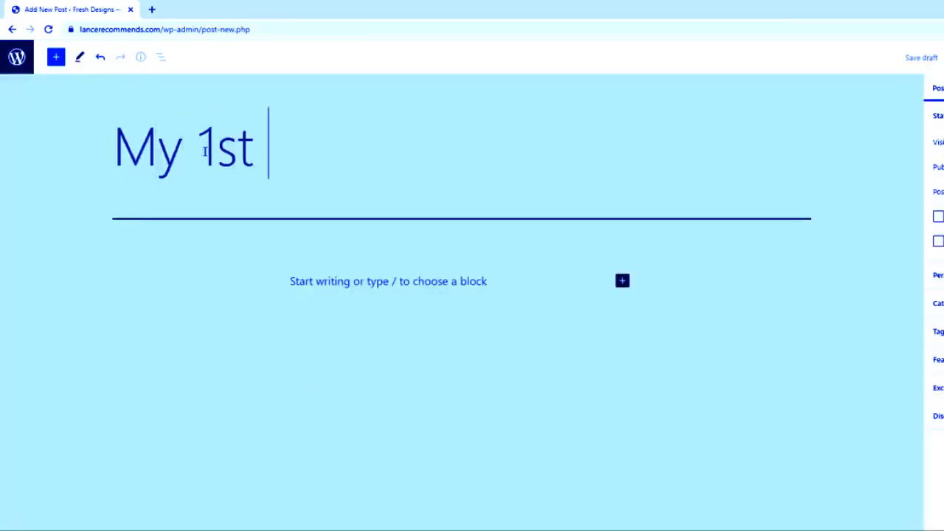
text(Post)
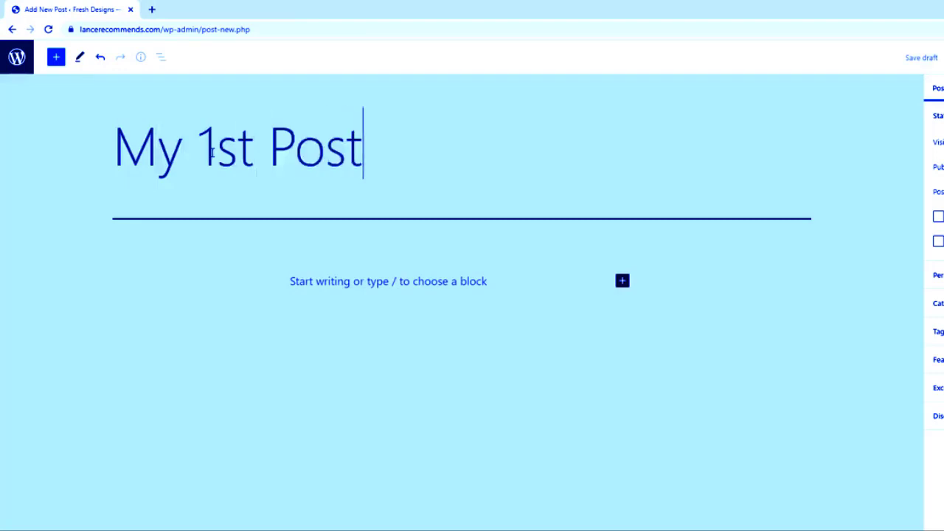
click(349, 285)
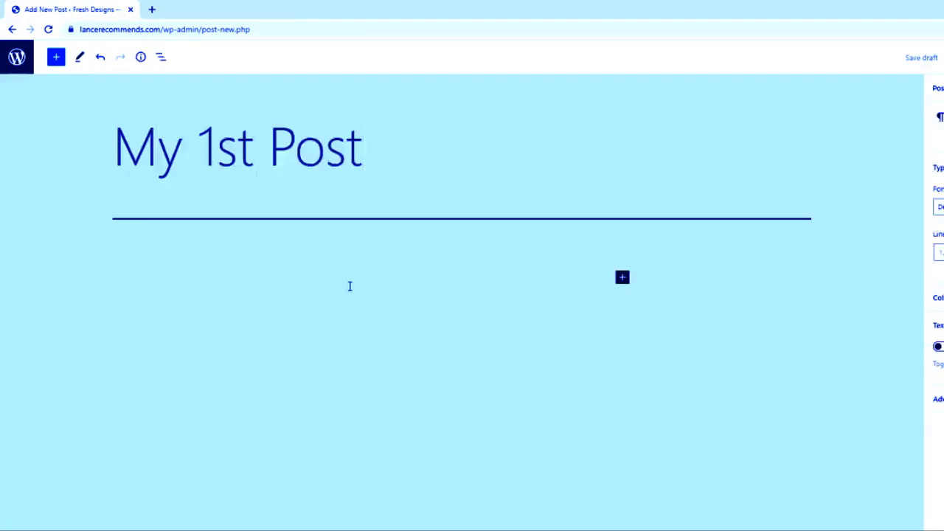
text(hasdbkysg qygwc qygc)
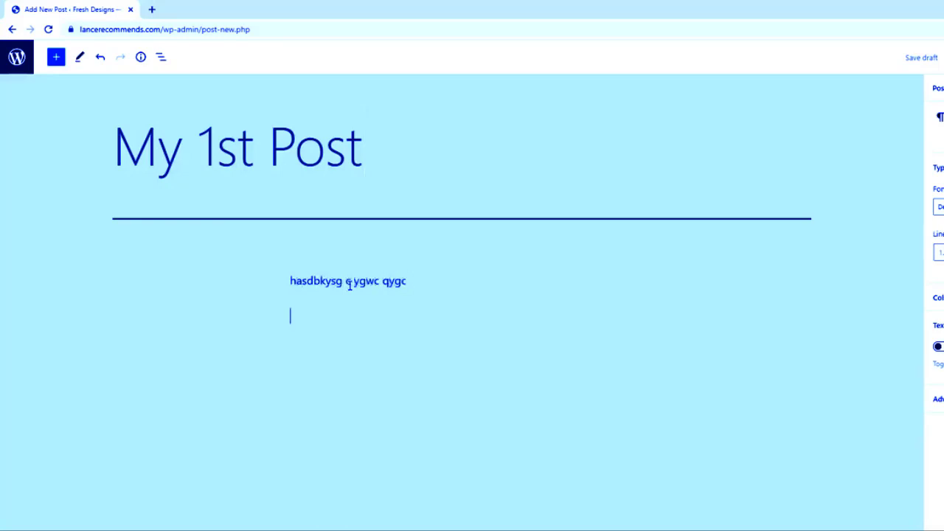
key(Return)
Insert an image block below the post's paragraph and upload 1048232144.jpg from the Desktop into it.
click(622, 315)
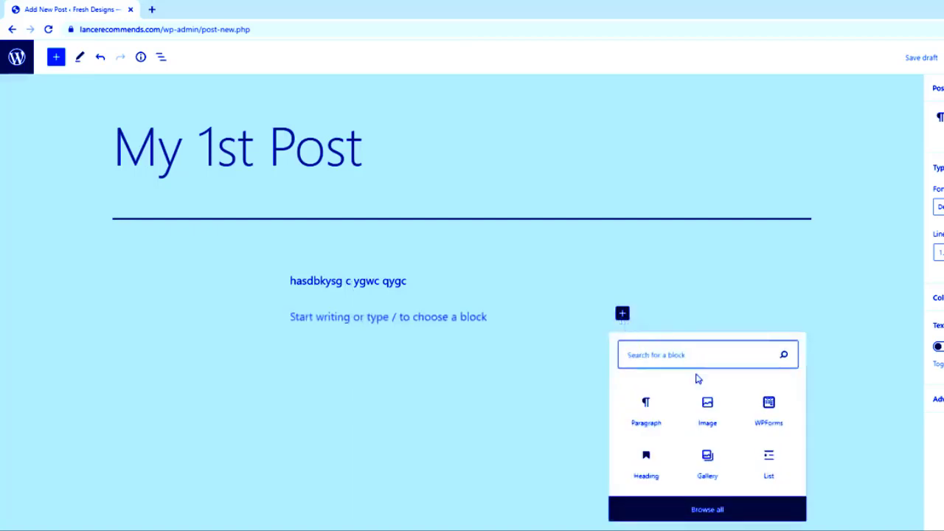
click(717, 412)
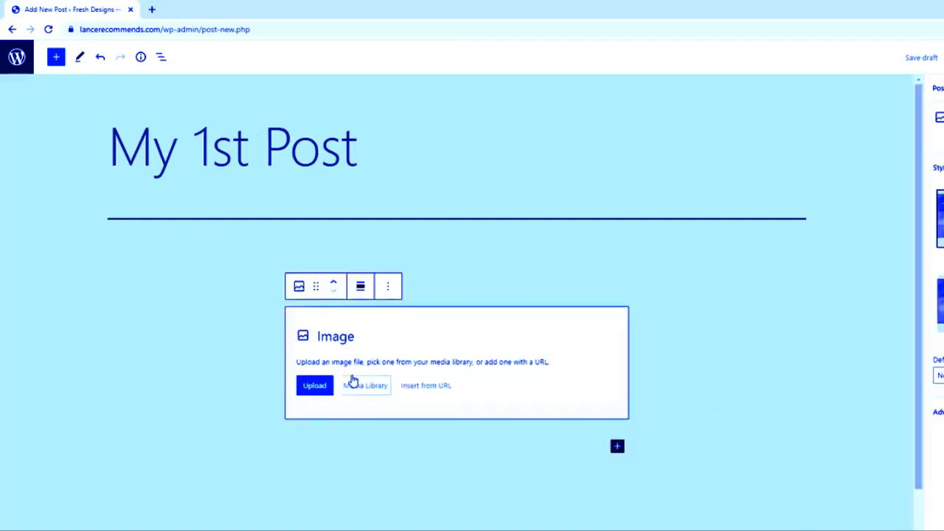
click(315, 385)
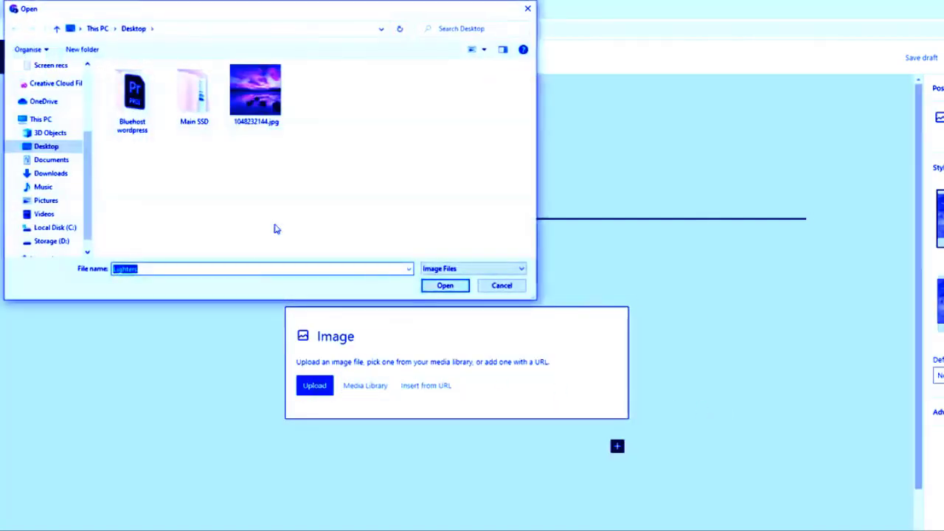
double_click(256, 118)
scroll(206, 267, down, 2)
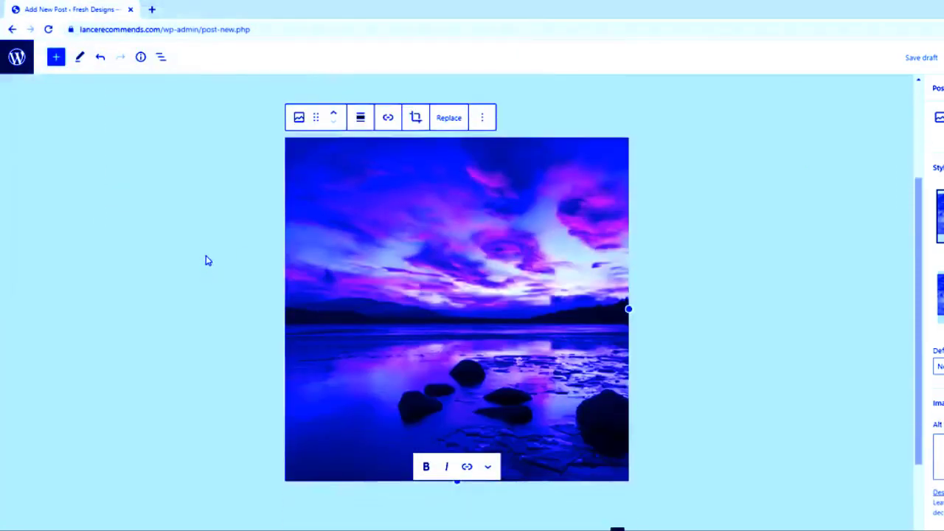
Add a paragraph reading "tfktfk yj fkyf" below the image in the post.
scroll(208, 260, up, 3)
click(545, 286)
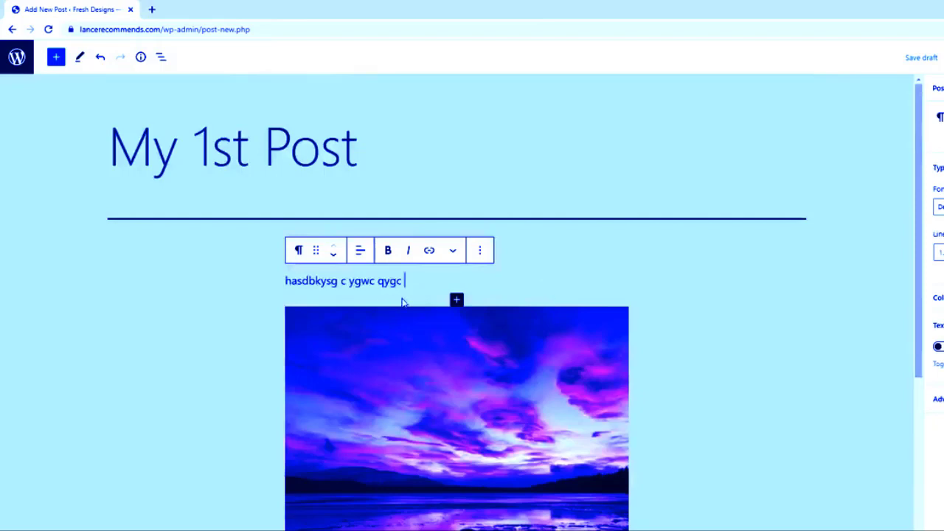
scroll(402, 301, down, 5)
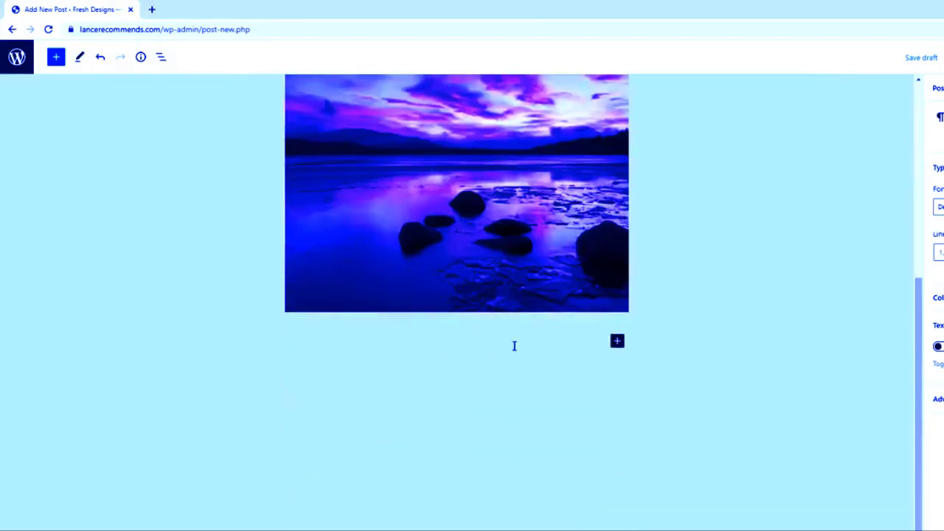
text(tfktfk yj fkyf)
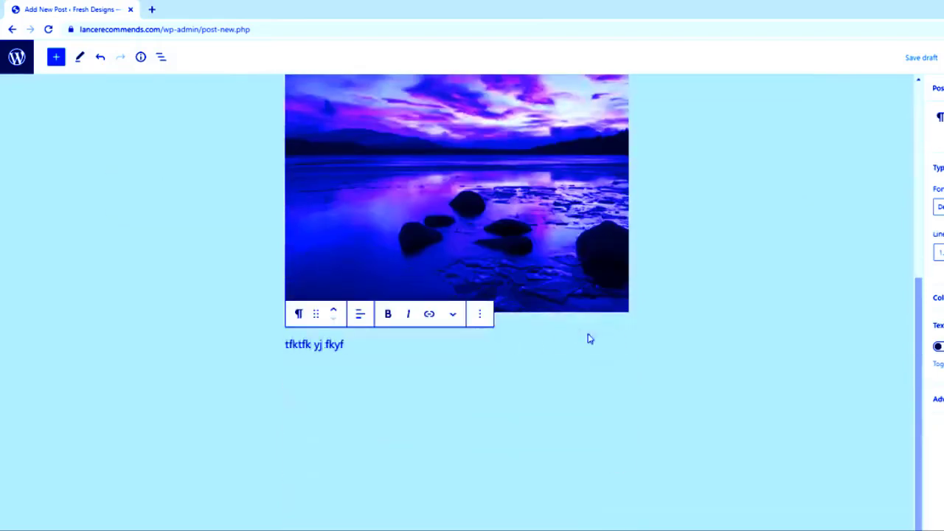
Publish the post and return to the Bluehost home page of the site's admin area.
scroll(781, 227, up, 5)
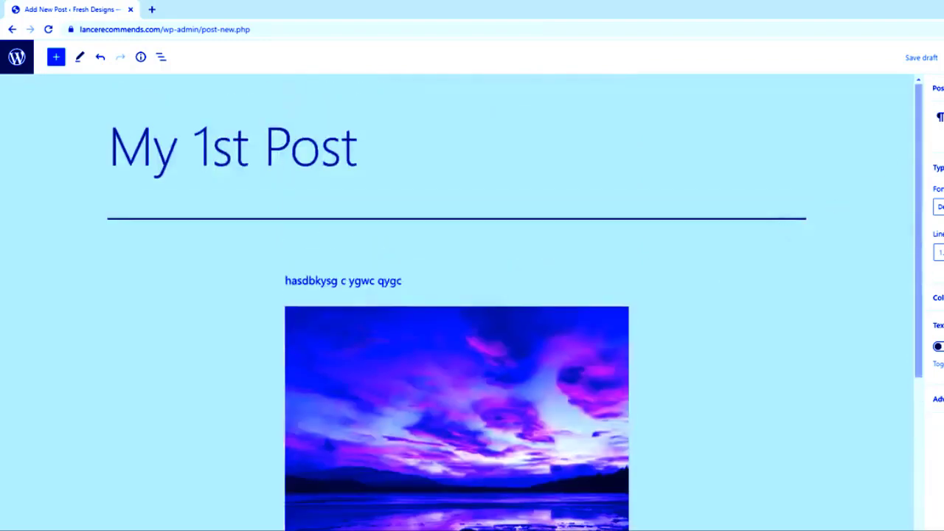
click(943, 58)
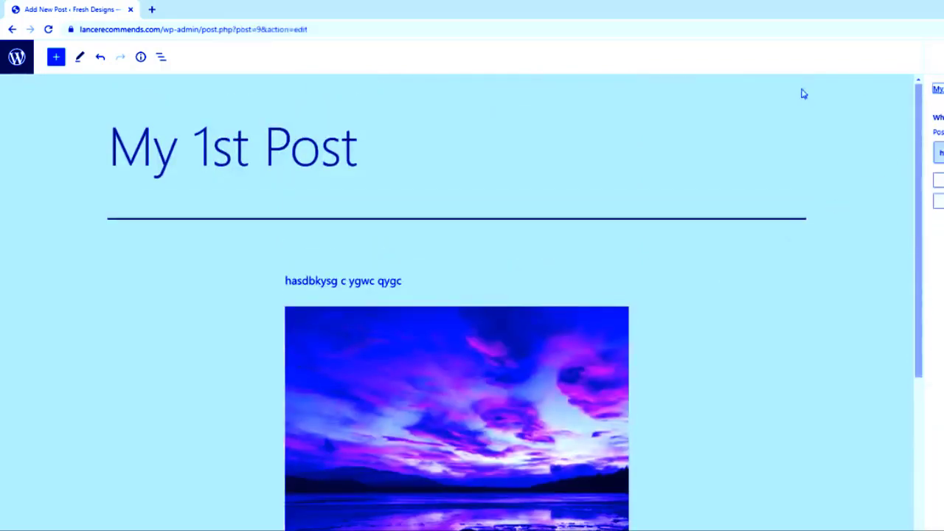
click(13, 30)
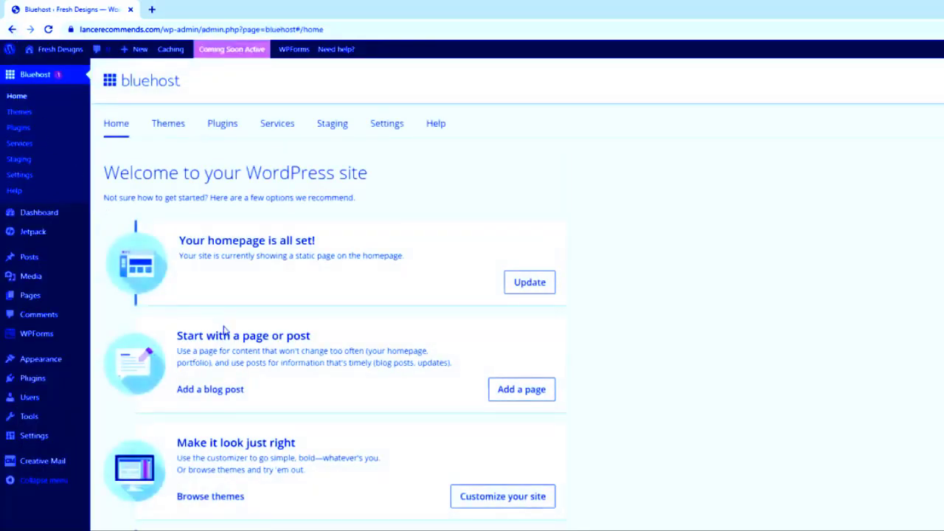
Open the site customizer and browse the WordPress.org themes as replacements for the active theme.
scroll(281, 359, down, 3)
click(480, 341)
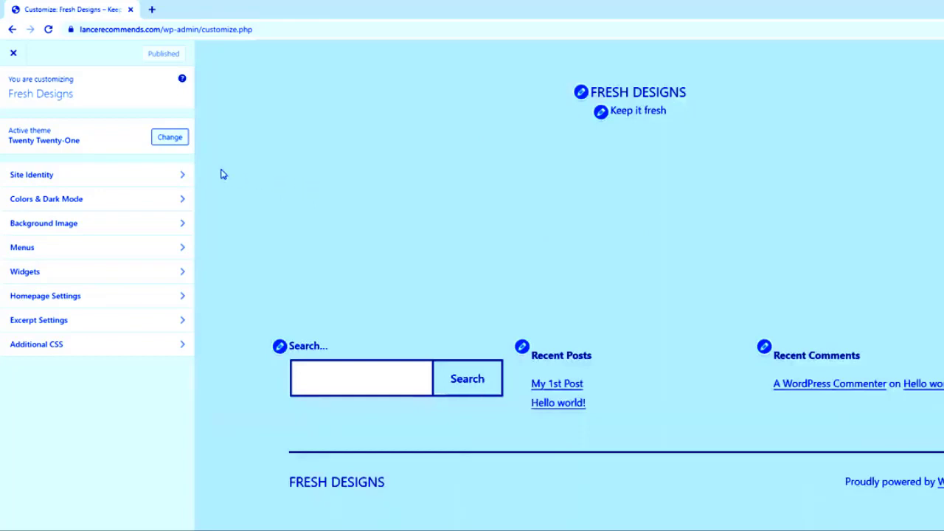
click(170, 140)
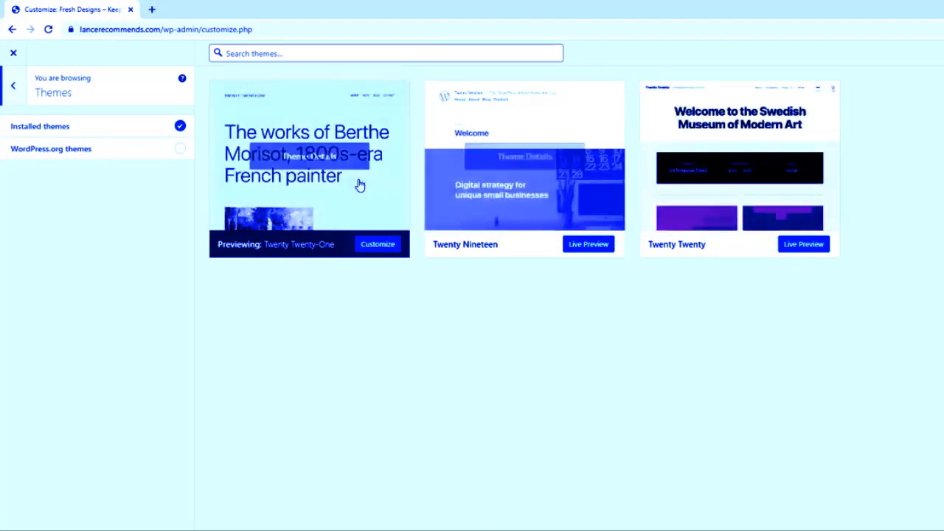
click(150, 152)
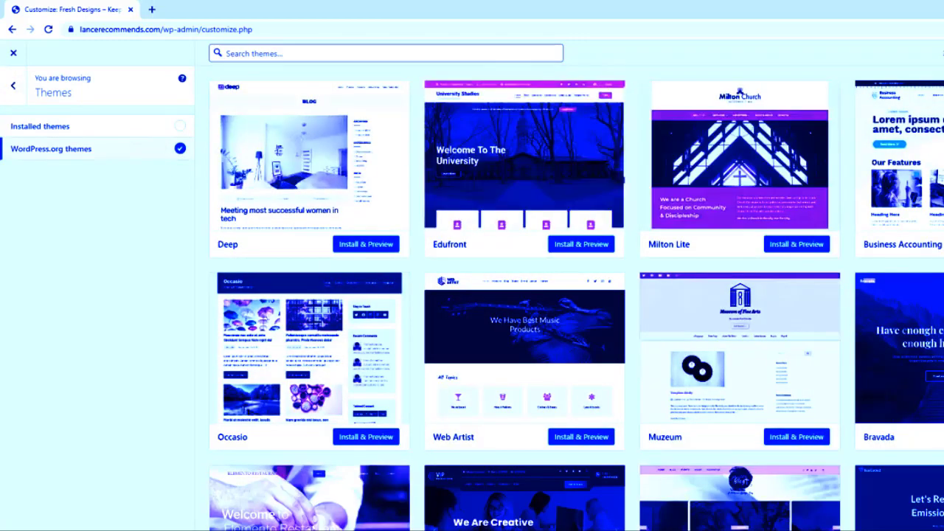
scroll(570, 295, down, 15)
scroll(569, 295, up, 15)
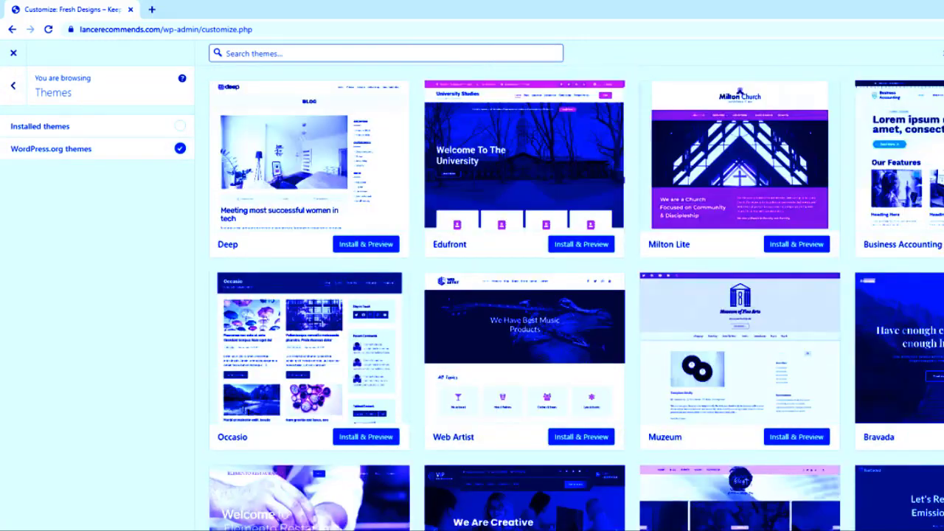
Filter the themes by the Entertainment subject, then install and preview the Travel Escape theme.
click(942, 53)
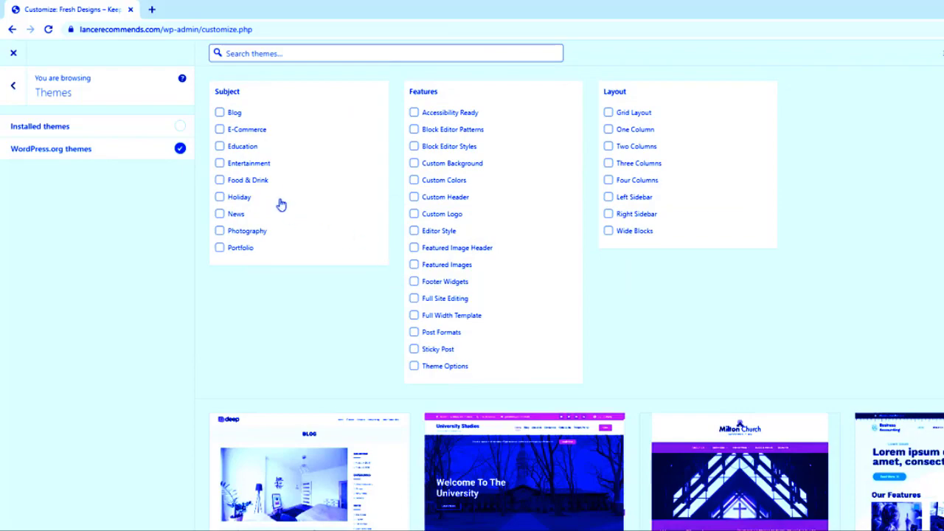
click(255, 167)
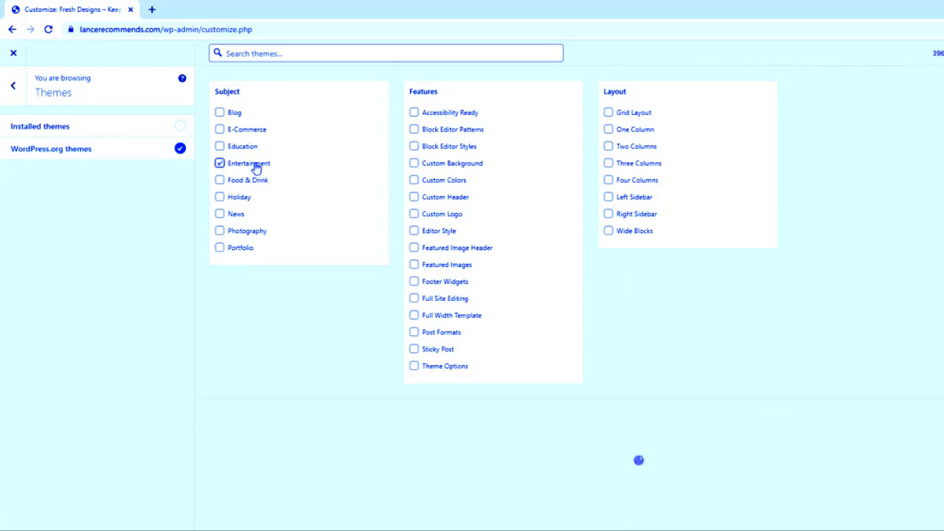
scroll(516, 267, down, 7)
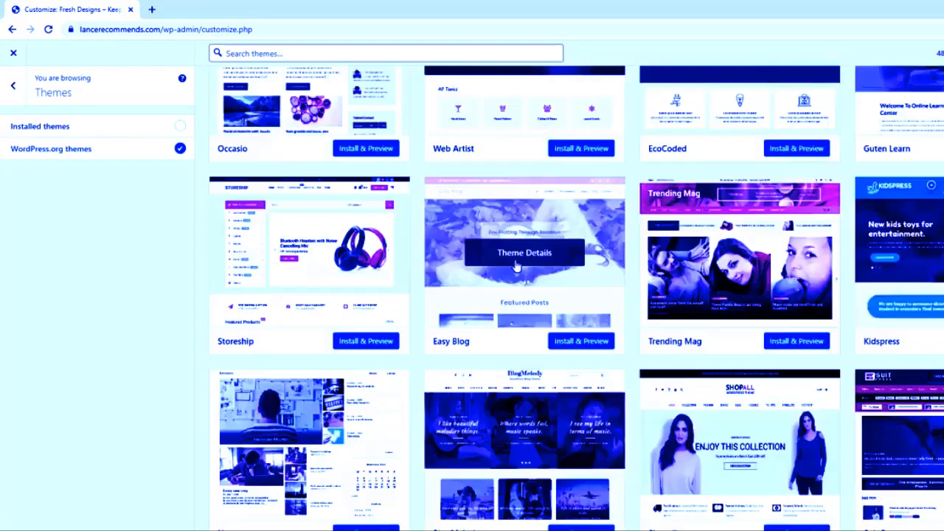
scroll(516, 267, down, 4)
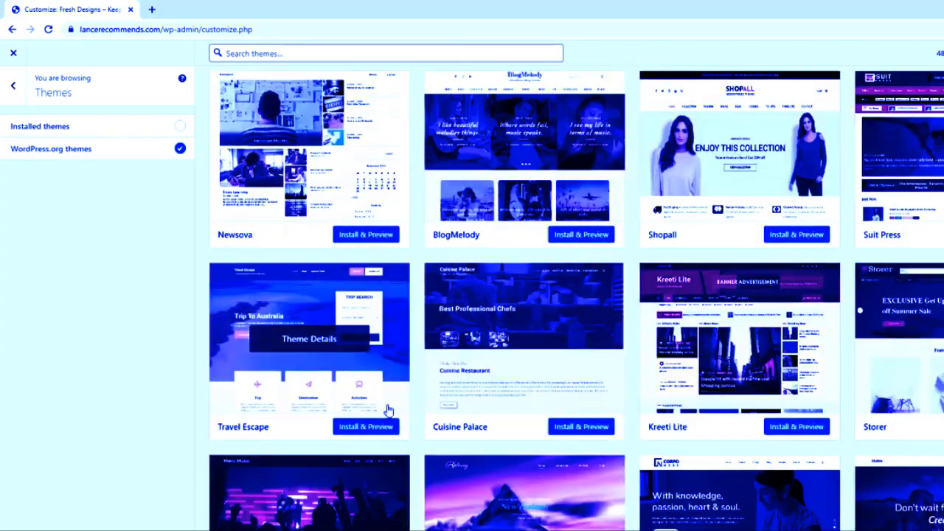
click(376, 427)
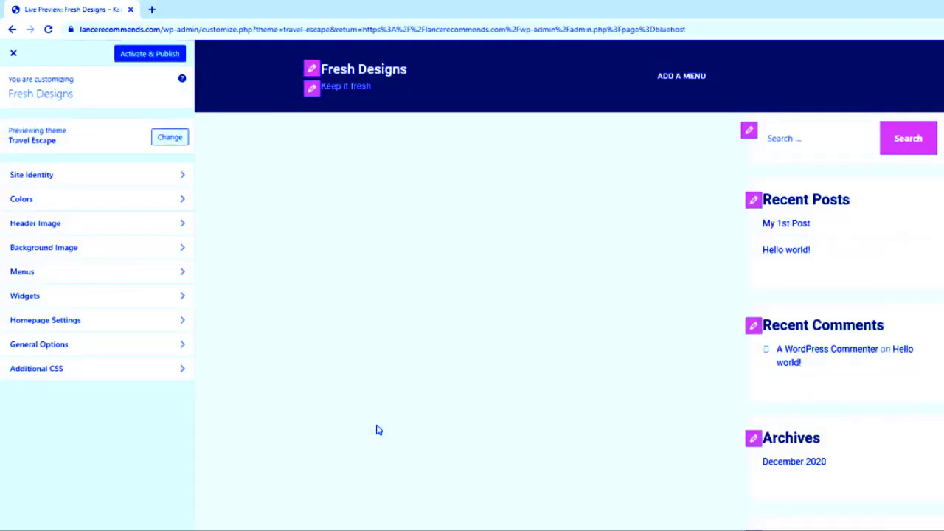
Look over the Travel Escape preview down to the footer and review the Site Identity settings.
scroll(432, 243, down, 5)
scroll(432, 244, up, 5)
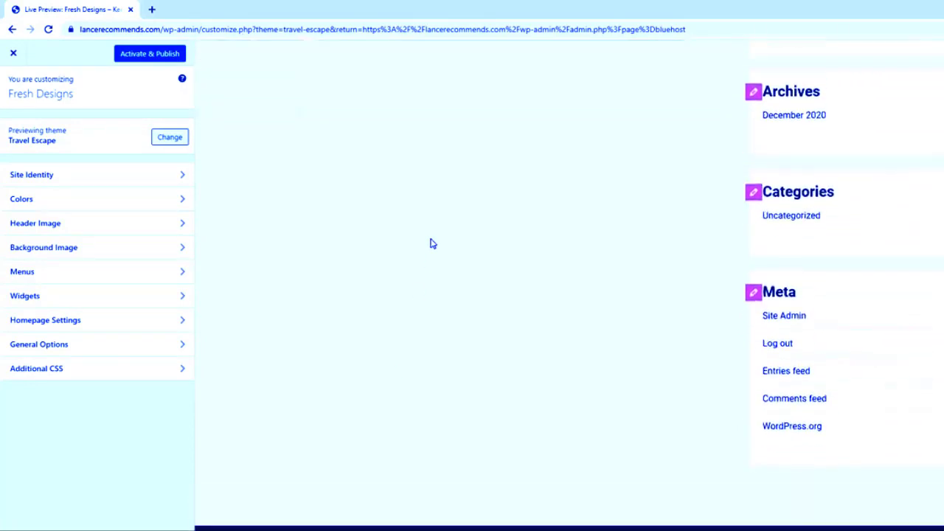
scroll(432, 243, up, 1)
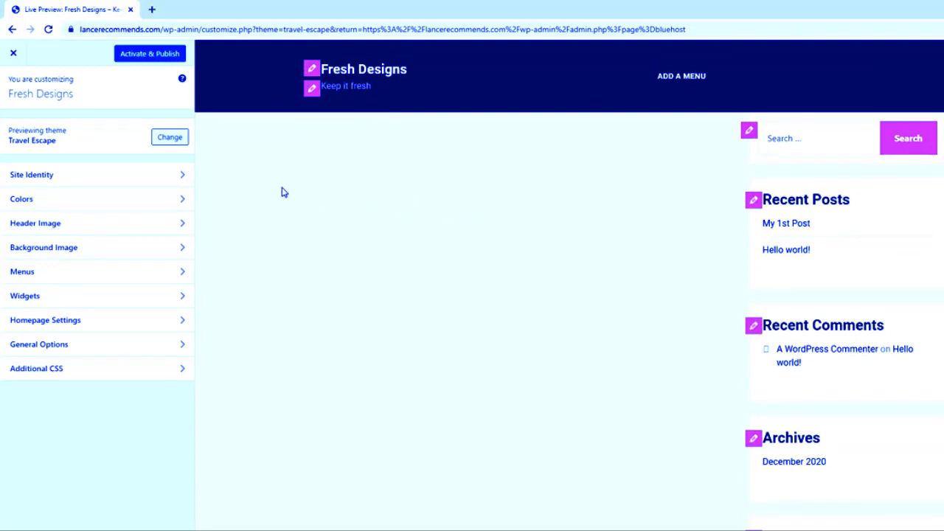
click(180, 175)
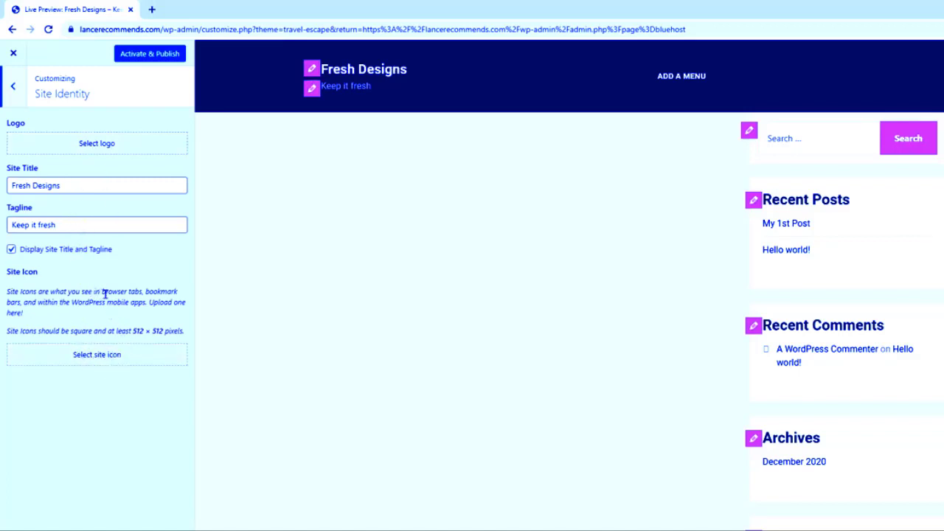
click(12, 84)
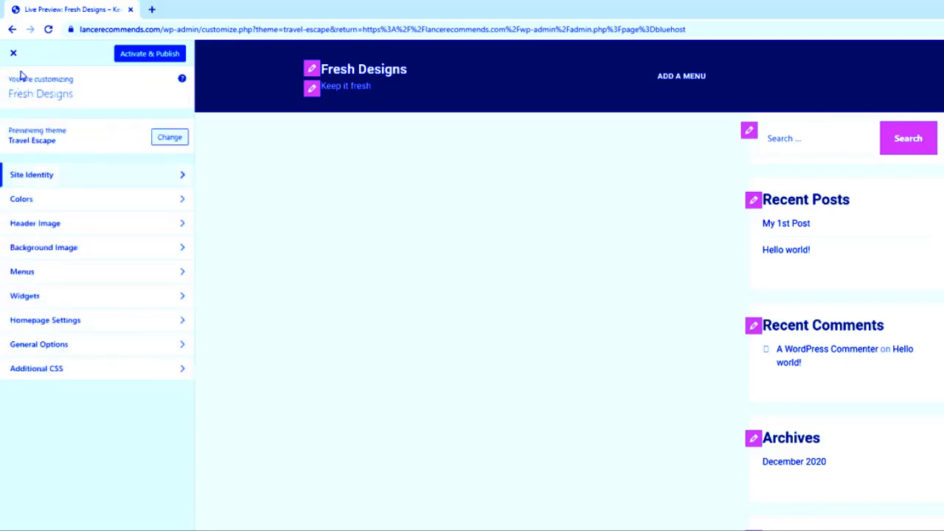
Change the theme's primary color to cyan and its background color to dark navy.
click(92, 198)
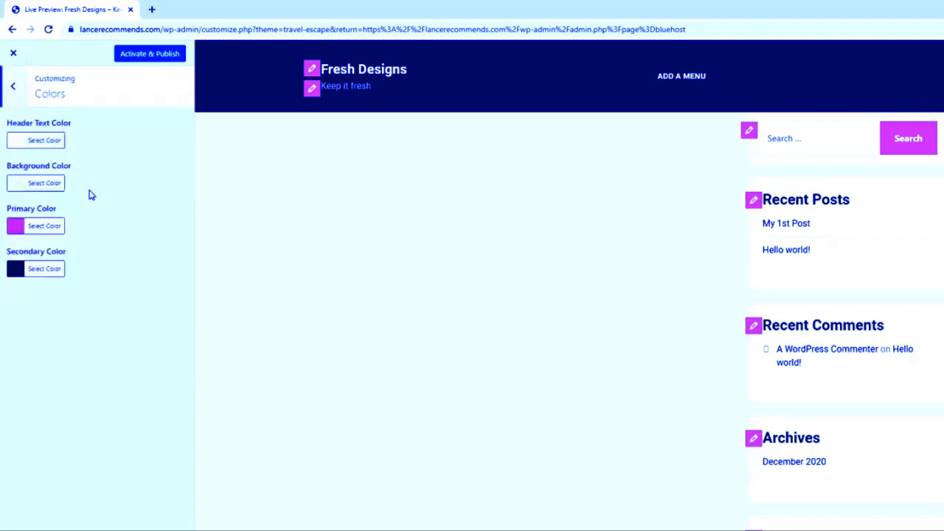
click(44, 227)
click(45, 253)
click(45, 183)
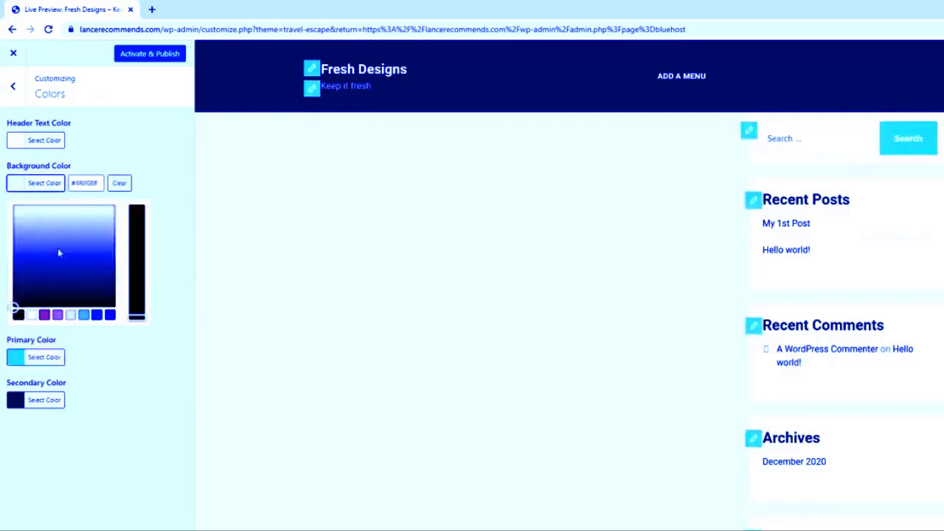
click(74, 251)
click(48, 150)
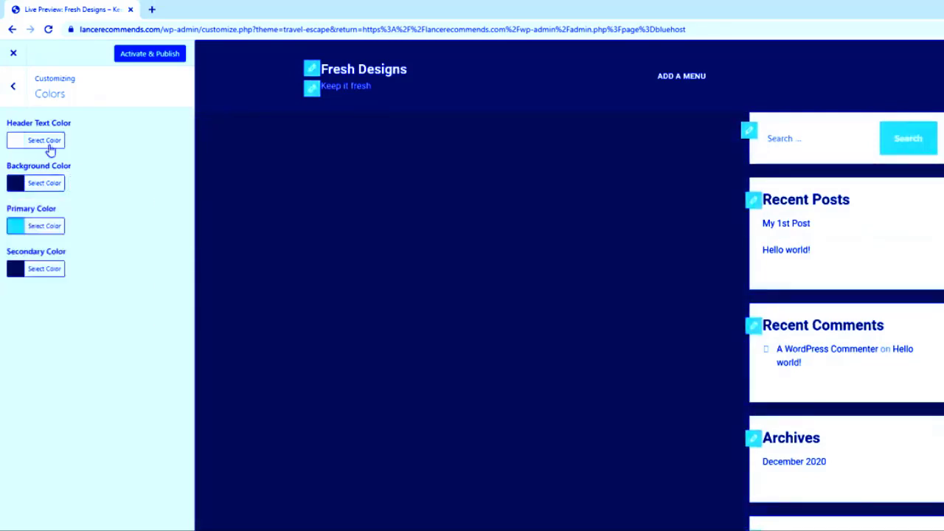
Set the uploaded lake sunset picture from the media library as the site's background image.
click(12, 88)
click(126, 248)
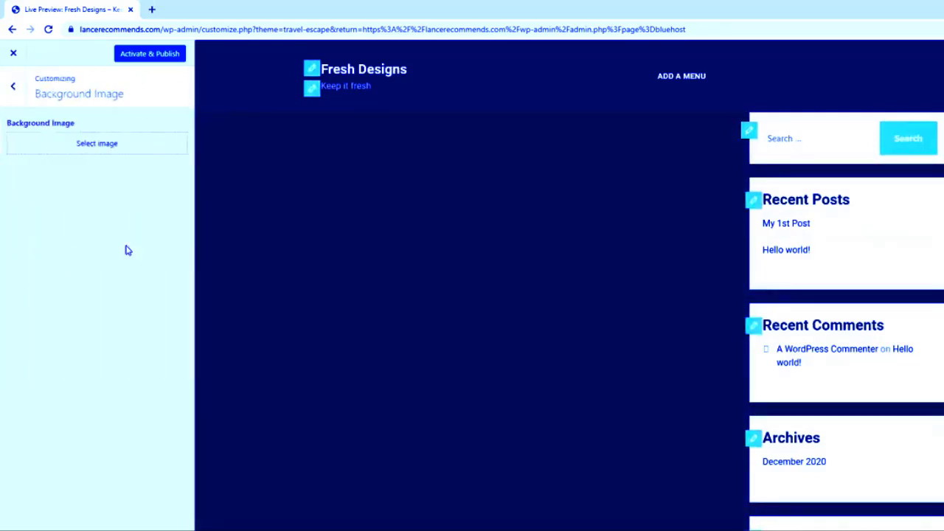
click(100, 146)
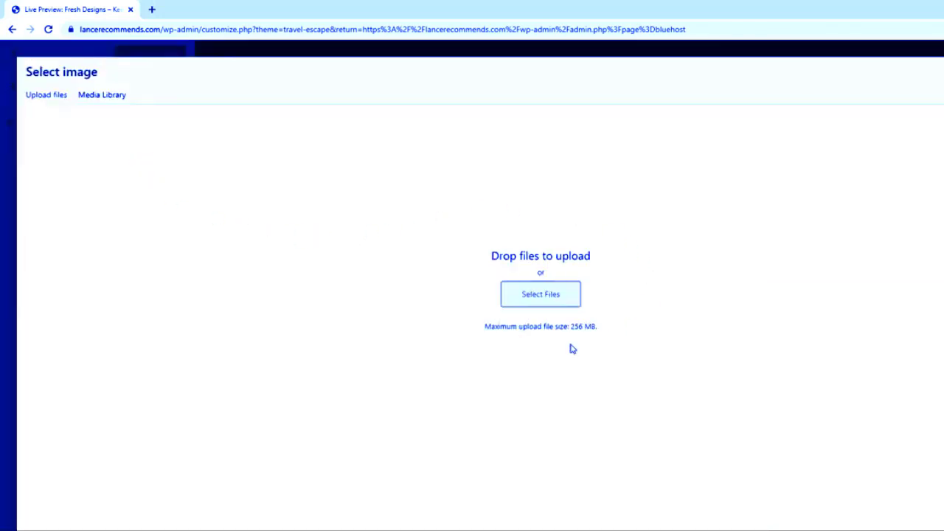
click(120, 102)
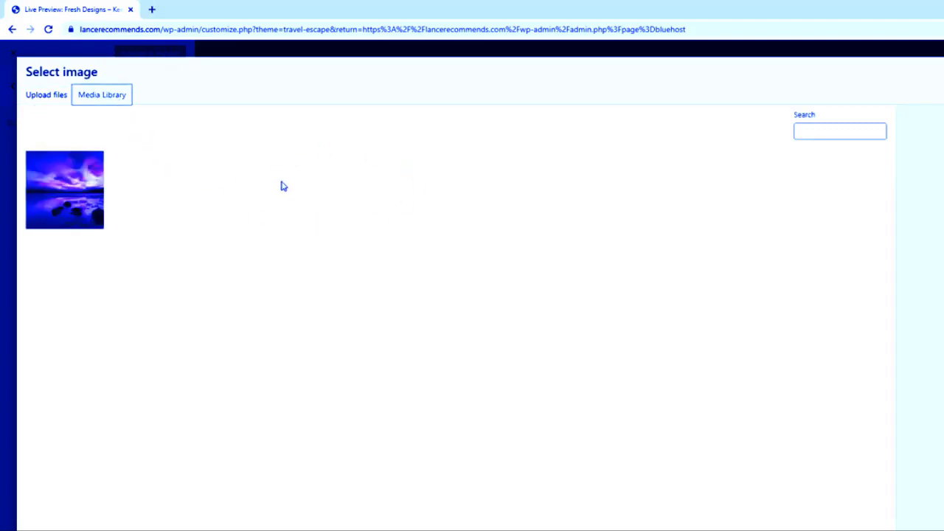
click(67, 194)
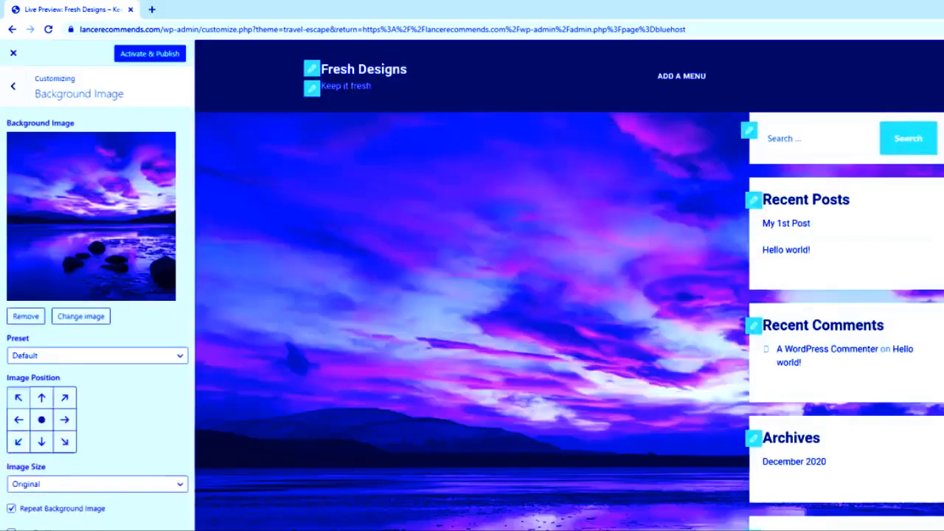
Try several positions for the background image and settle on the center alignment.
scroll(612, 421, down, 4)
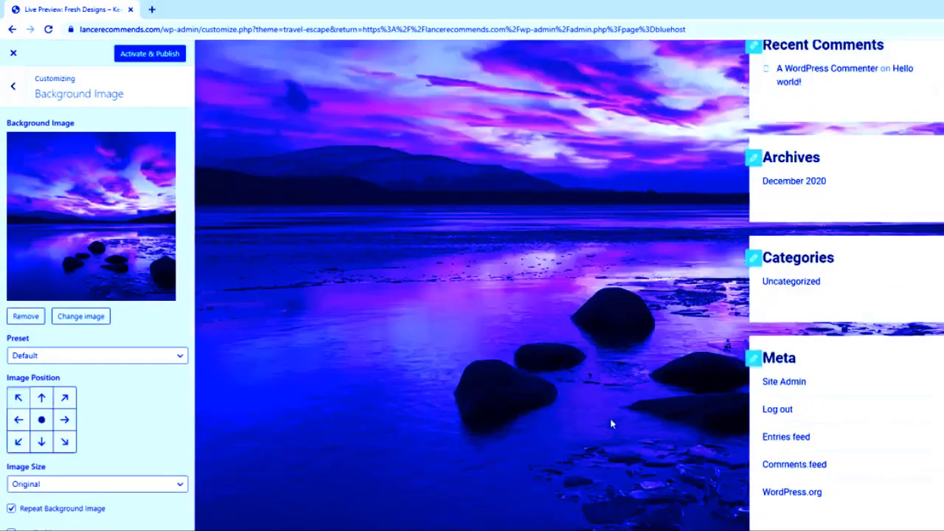
scroll(630, 419, up, 4)
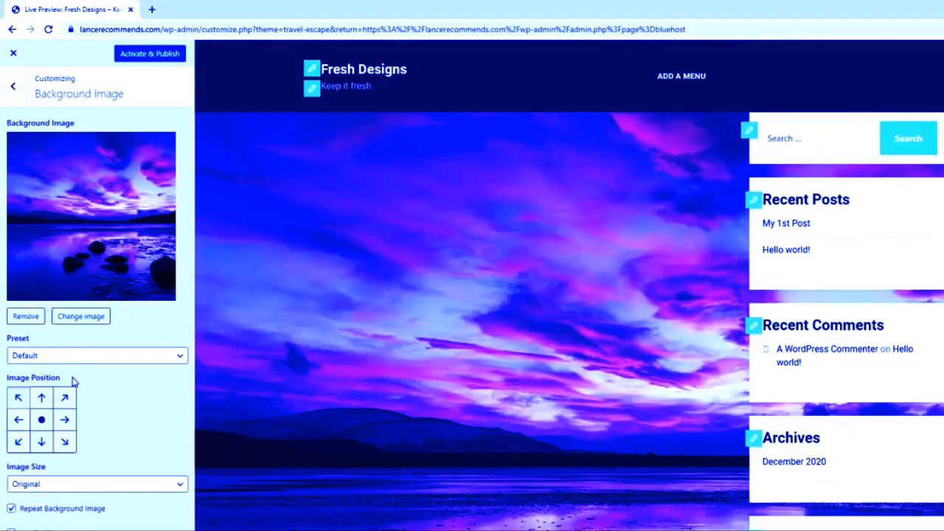
click(65, 419)
click(44, 419)
click(44, 404)
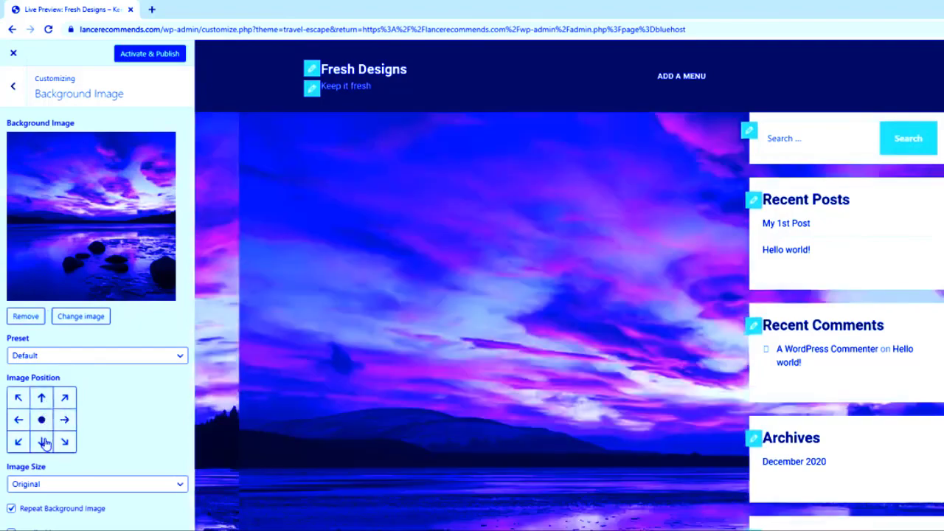
click(45, 441)
click(44, 422)
Set the background image size to Fit to Screen.
click(177, 485)
click(34, 510)
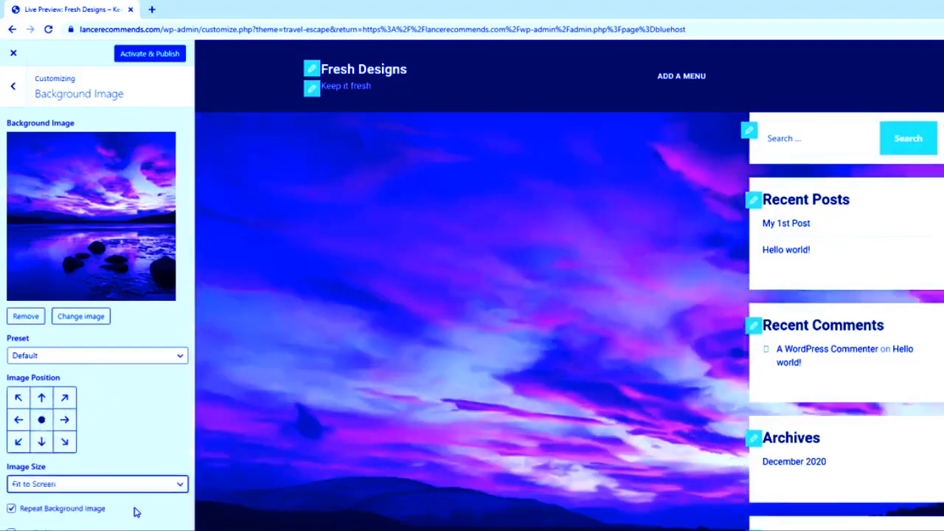
scroll(382, 471, down, 5)
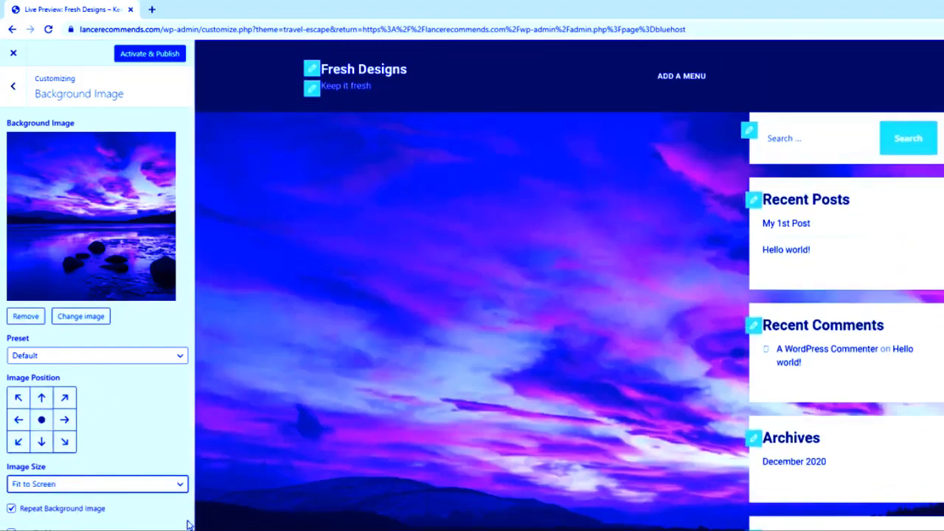
Leave the background image settings and look over the site's menu creation and menu location options.
scroll(436, 426, down, 5)
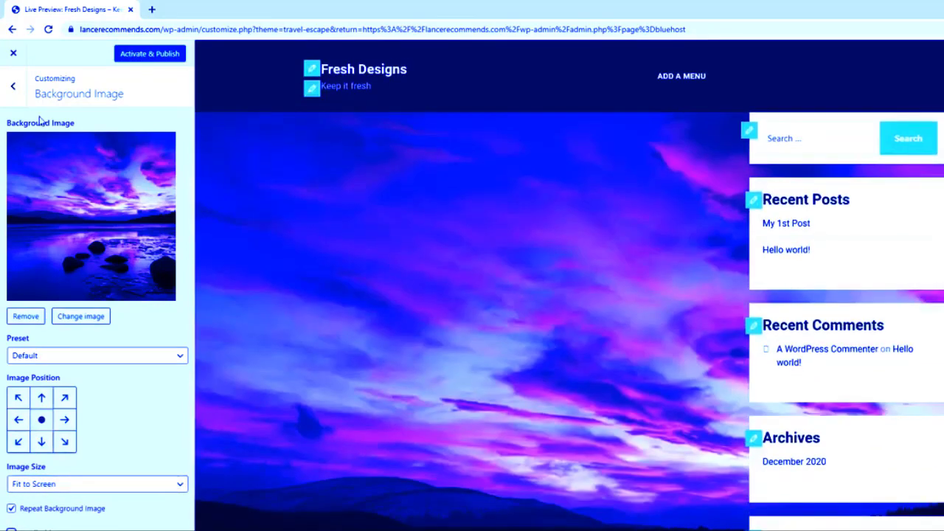
click(13, 86)
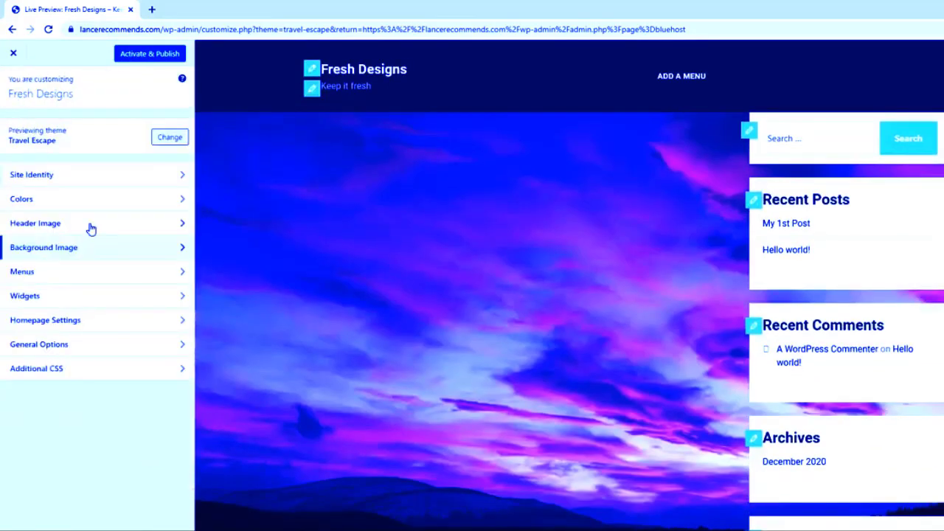
click(174, 272)
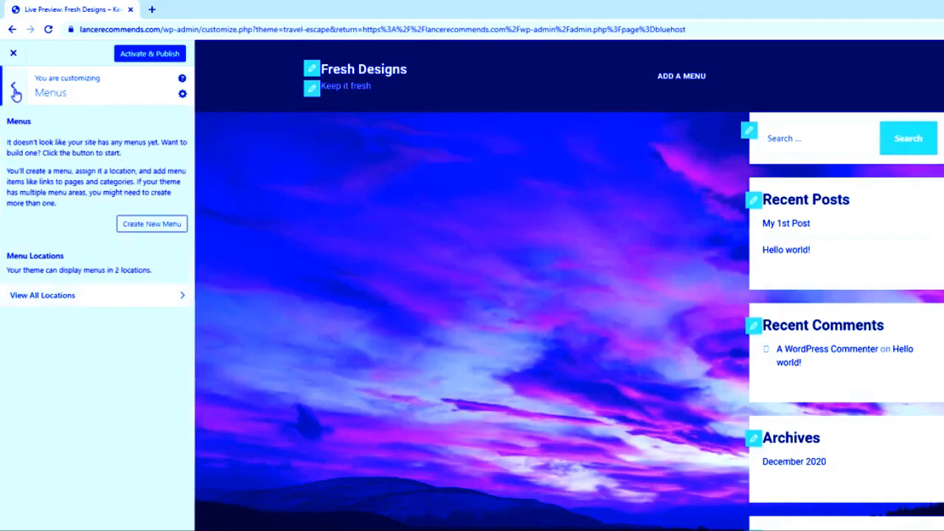
click(15, 87)
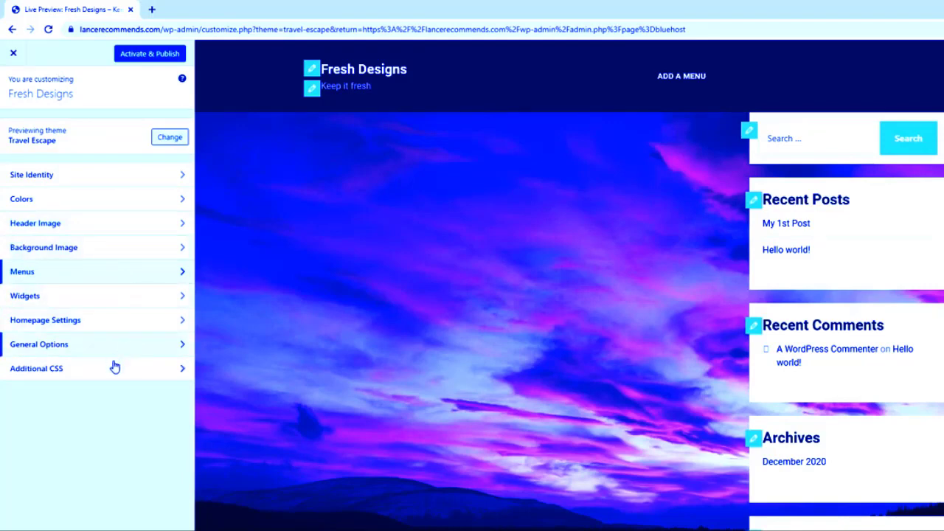
Check the full page preview, and activate the Travel Escape theme and publish its customizations.
scroll(305, 358, down, 4)
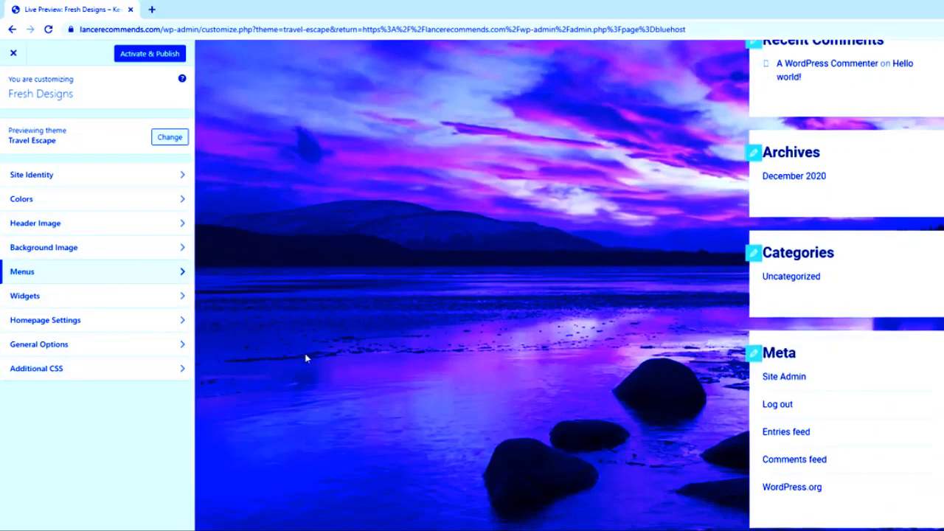
scroll(306, 358, up, 4)
click(145, 59)
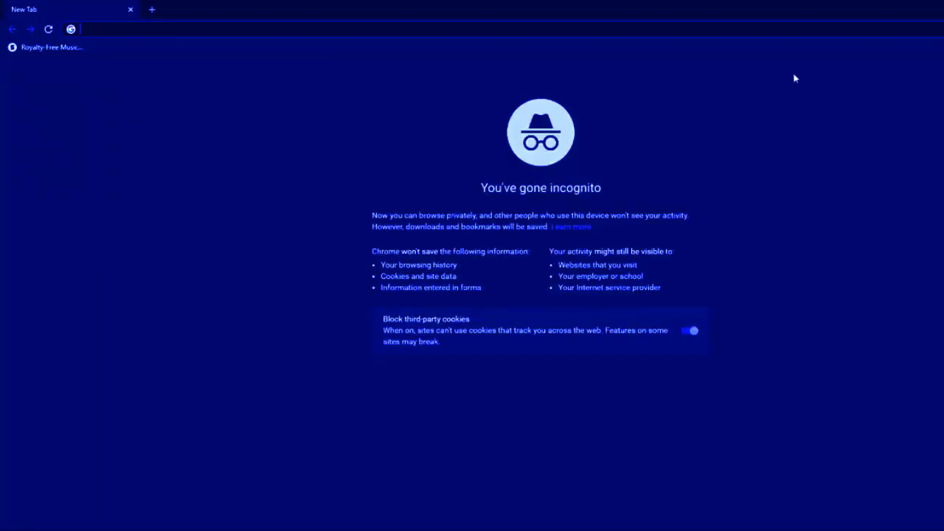
Load lancerecommends.com in an incognito browser window to check the site as a visitor.
text(lancerecommends.com)
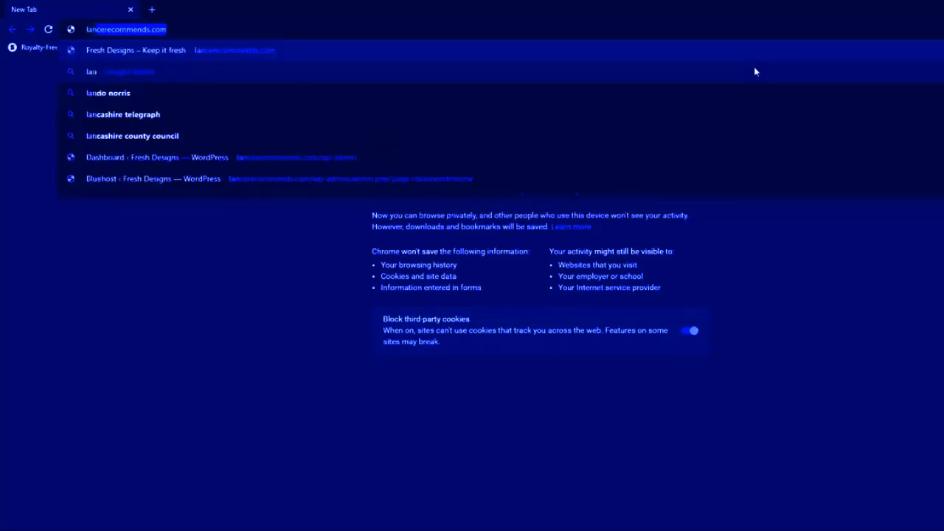
key(Return)
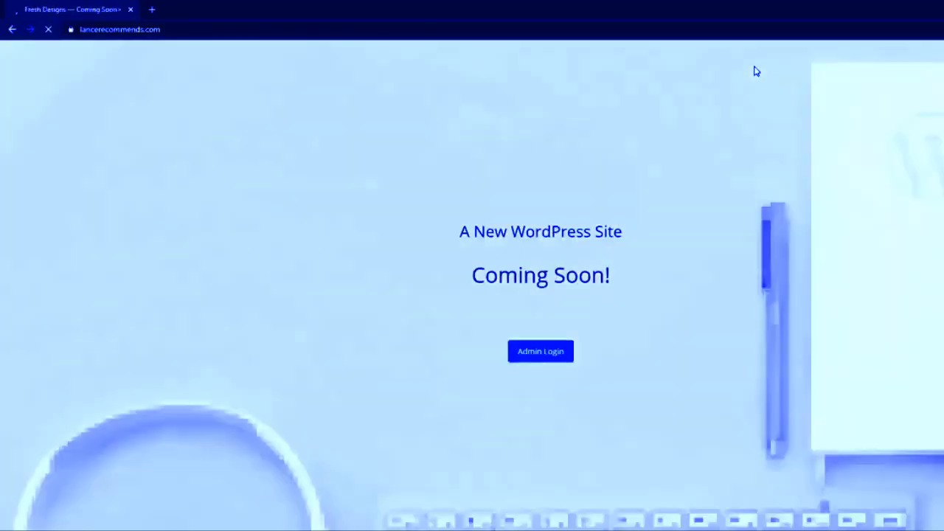